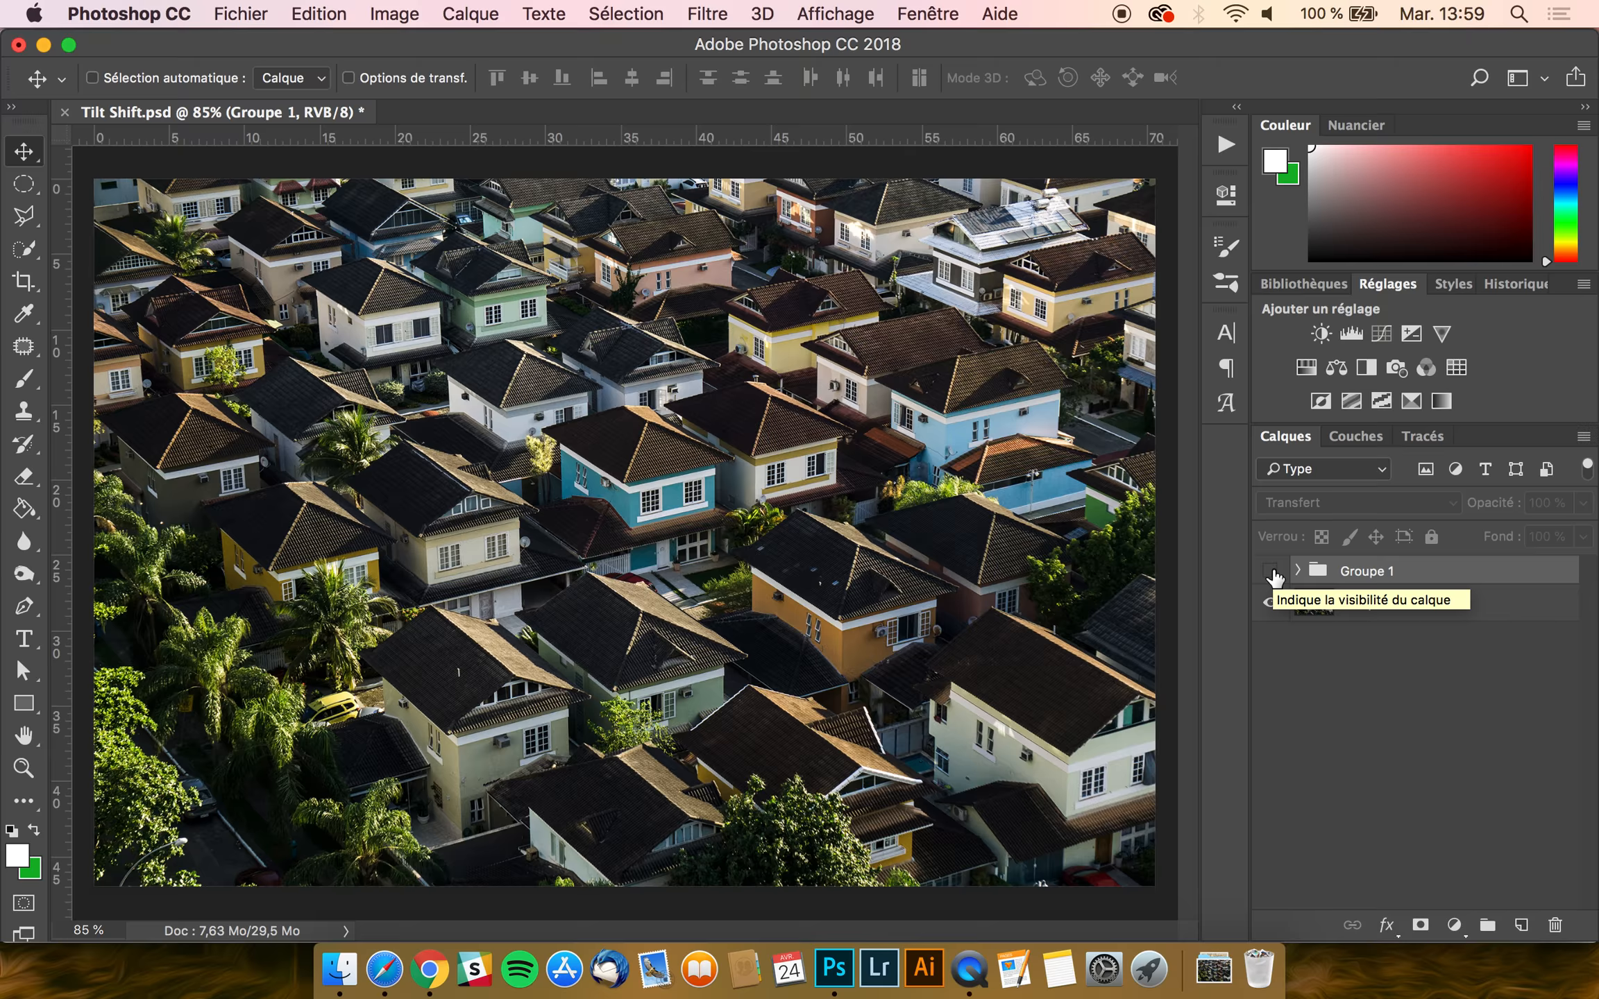
- Toggle the visibility of Groupe 1 in Tilt Shift.psd to compare the photo with and without the effect
left_click(1271, 572)
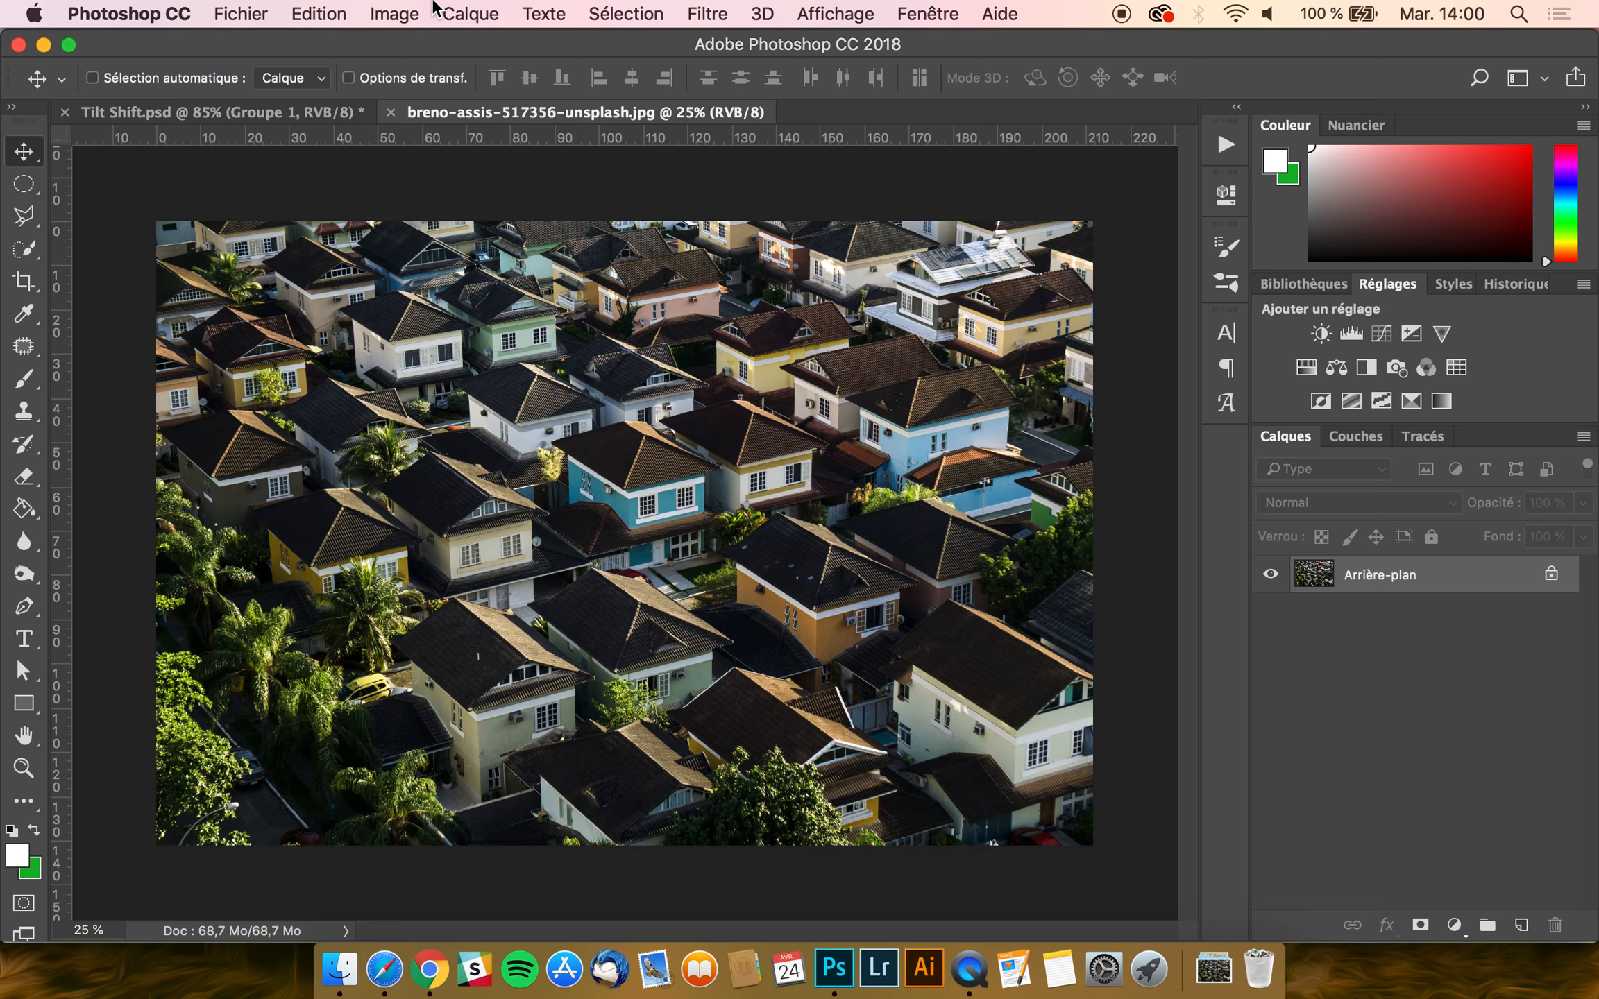
- Resize the breno-assis-517356-unsplash.jpg image to a width of 2000 pixels, keeping its proportions
left_click(432, 12)
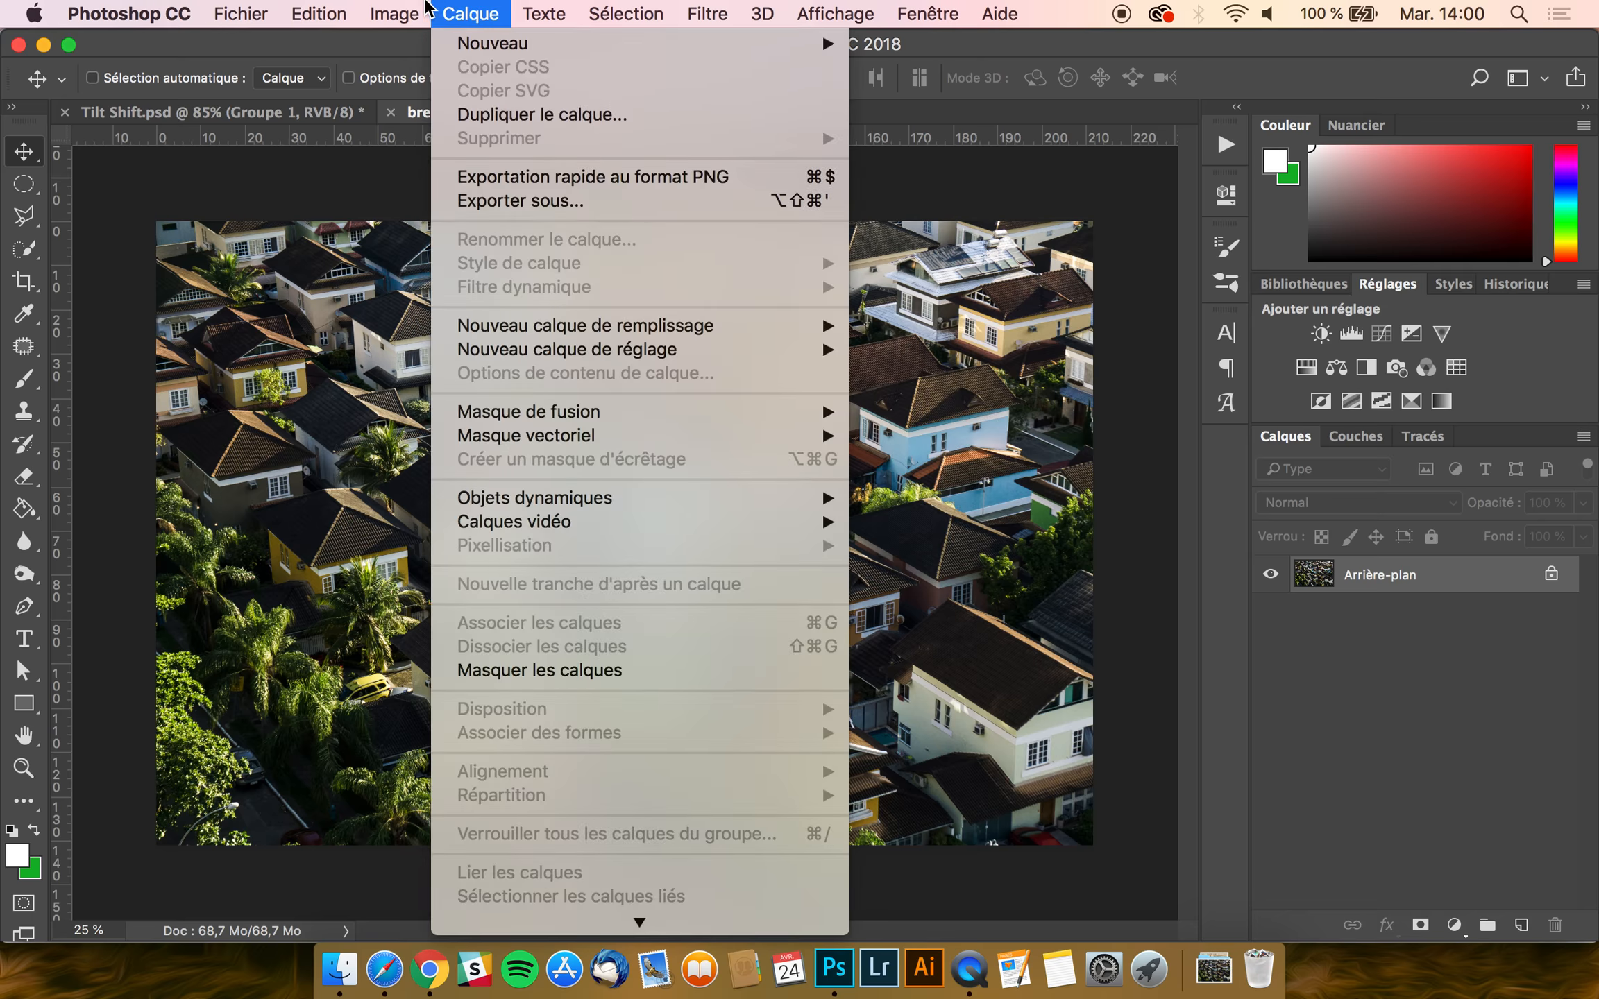
mouse_move(394, 14)
left_click(430, 203)
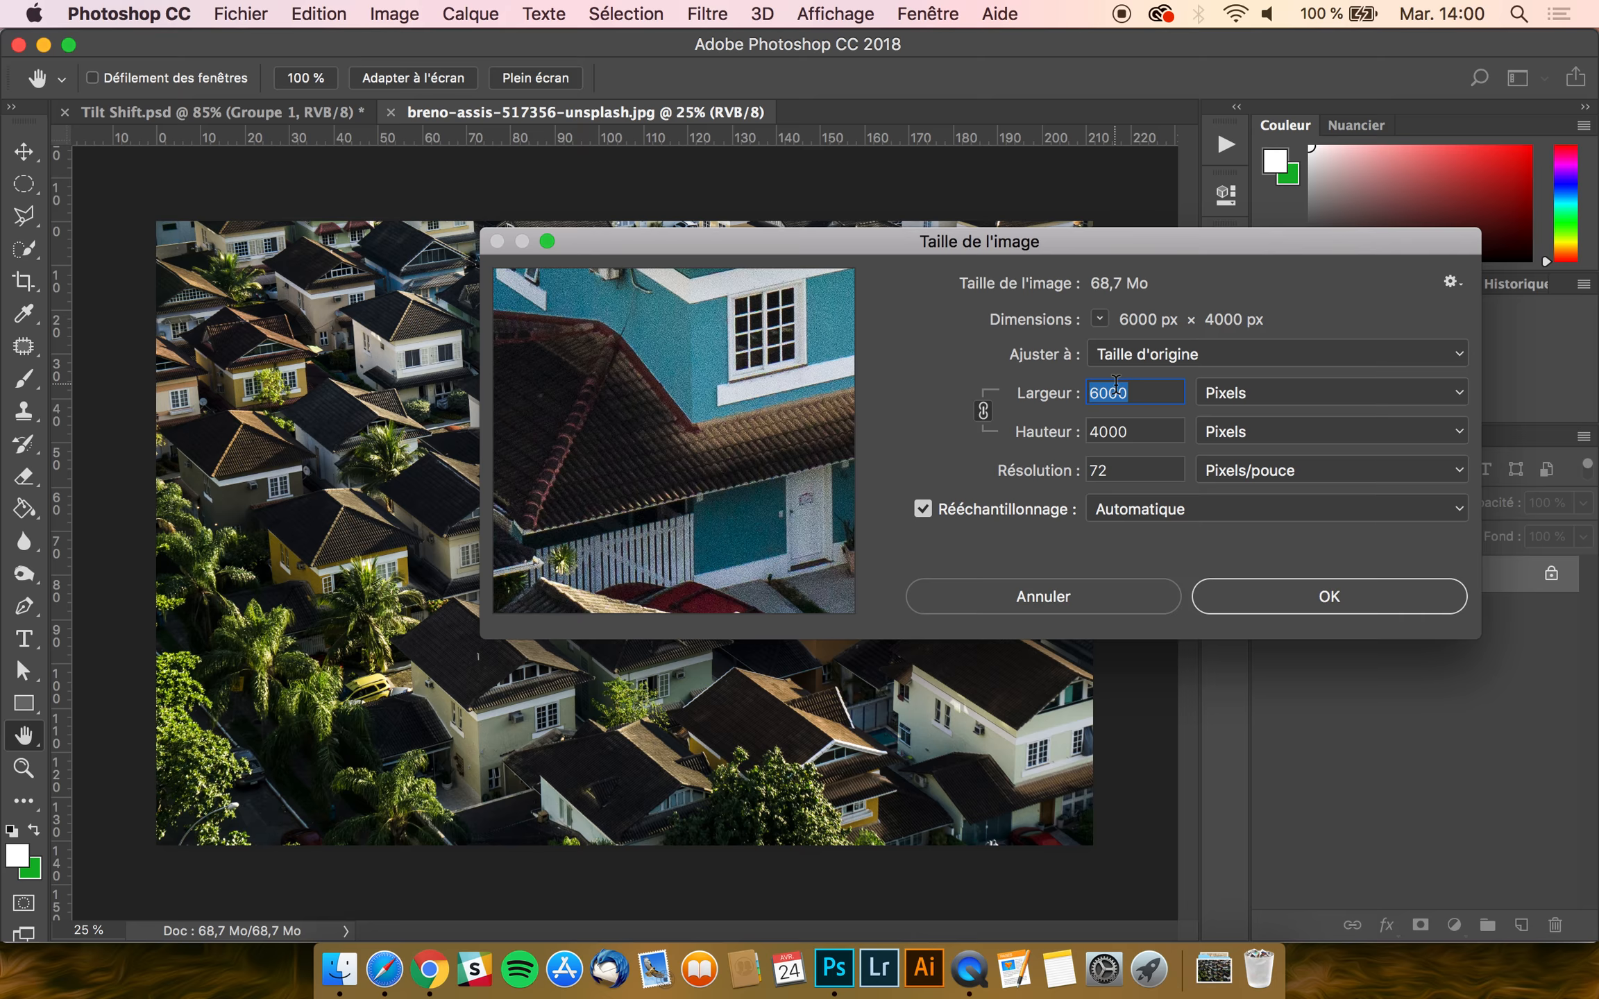
type("2000")
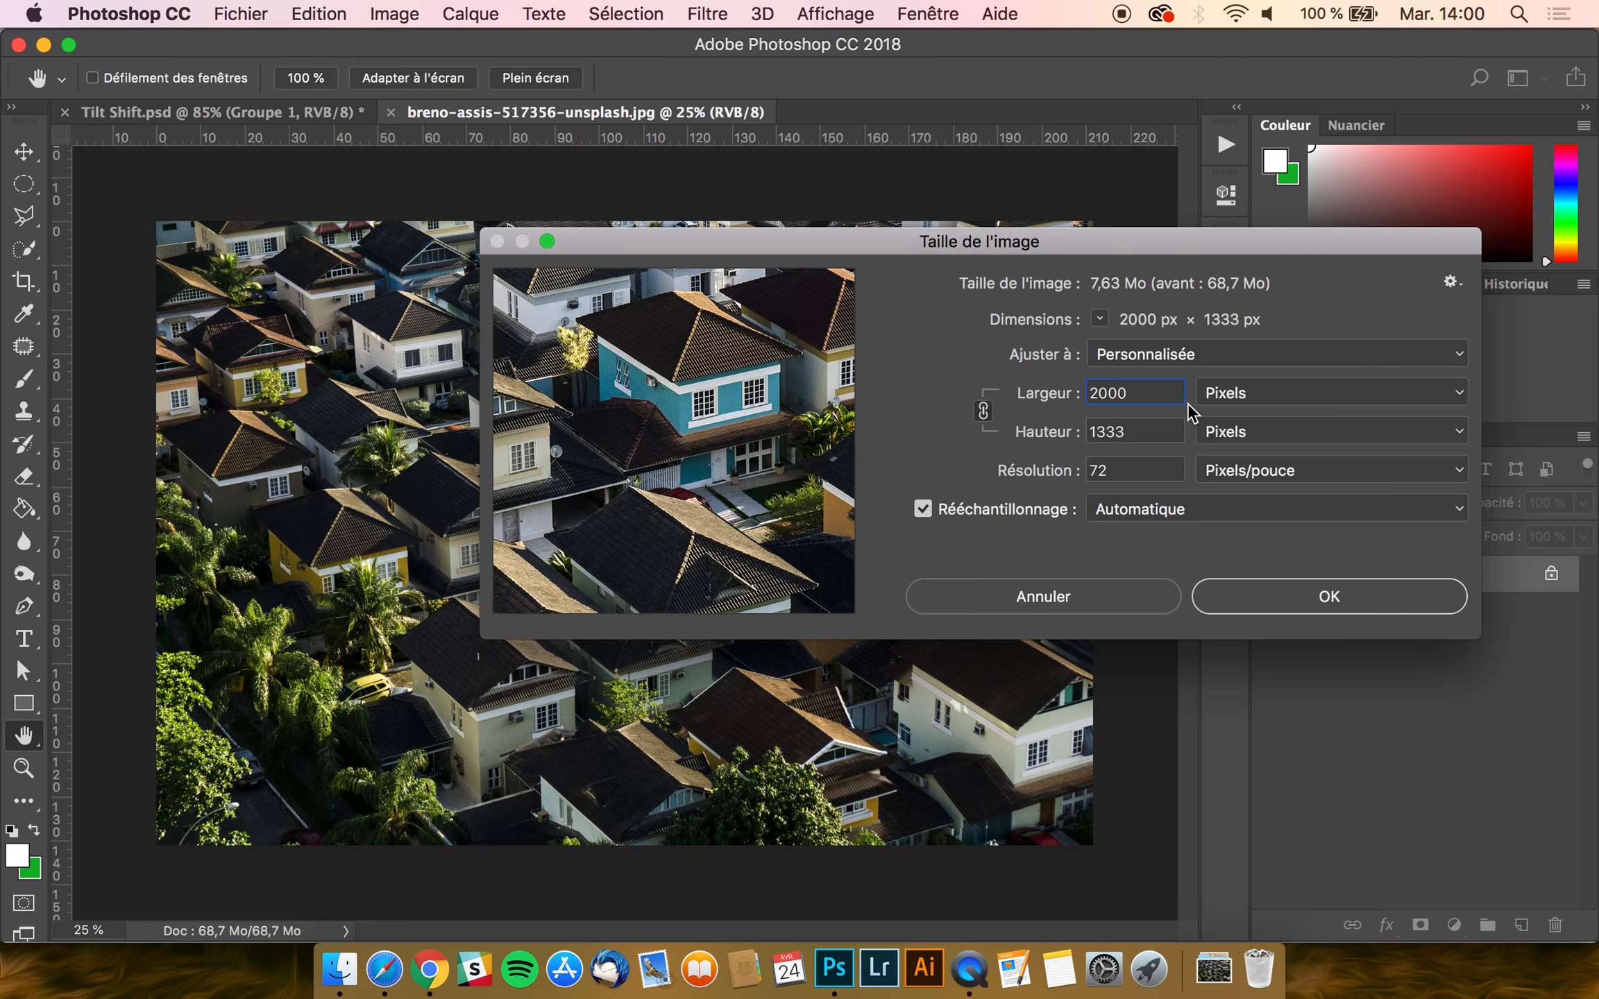
left_click(1290, 598)
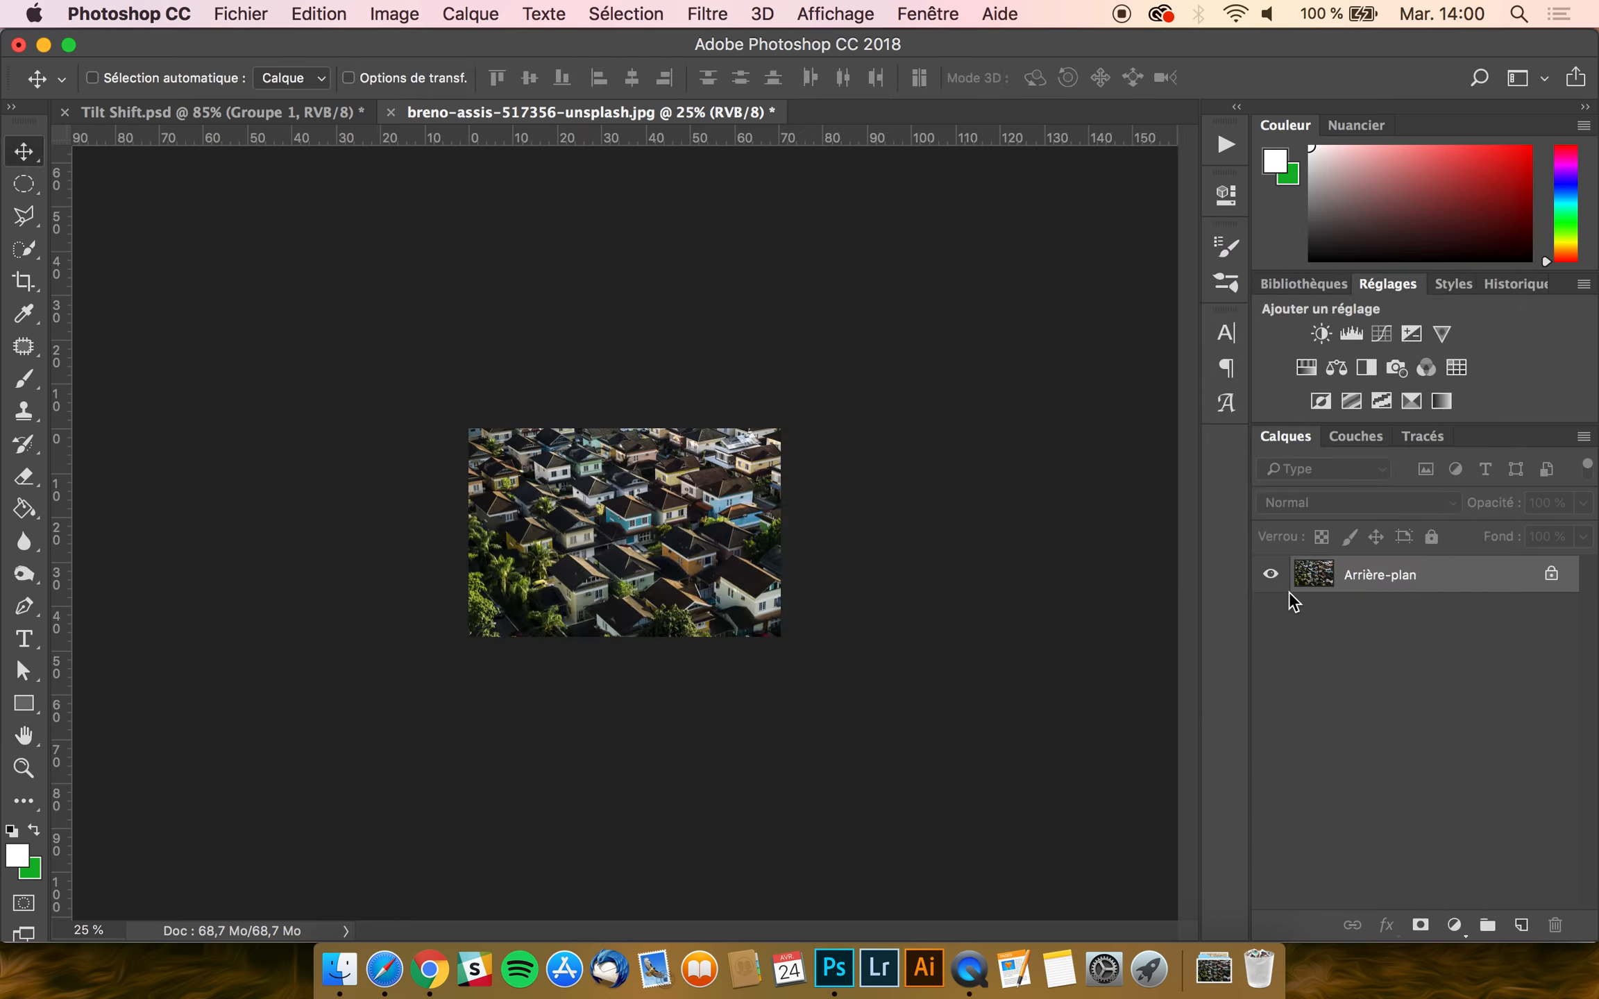
- Duplicate the Arrière-plan layer and add a white layer mask to the copy
scroll(939, 535, "up", 5)
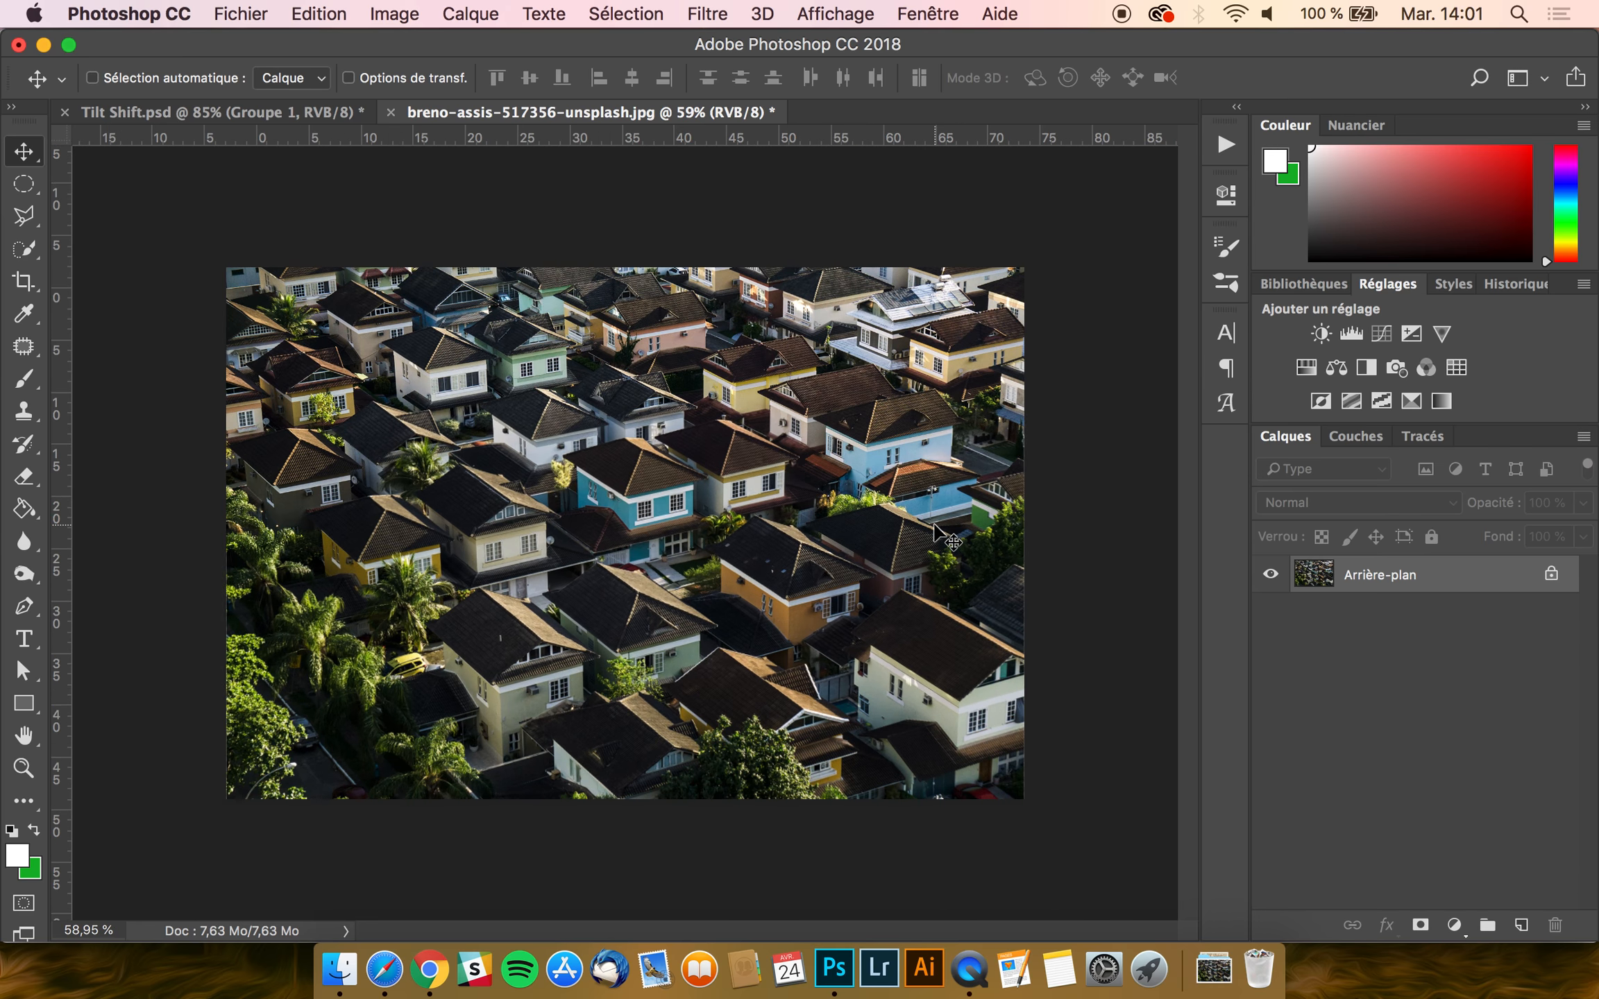
scroll(940, 535, "up", 3)
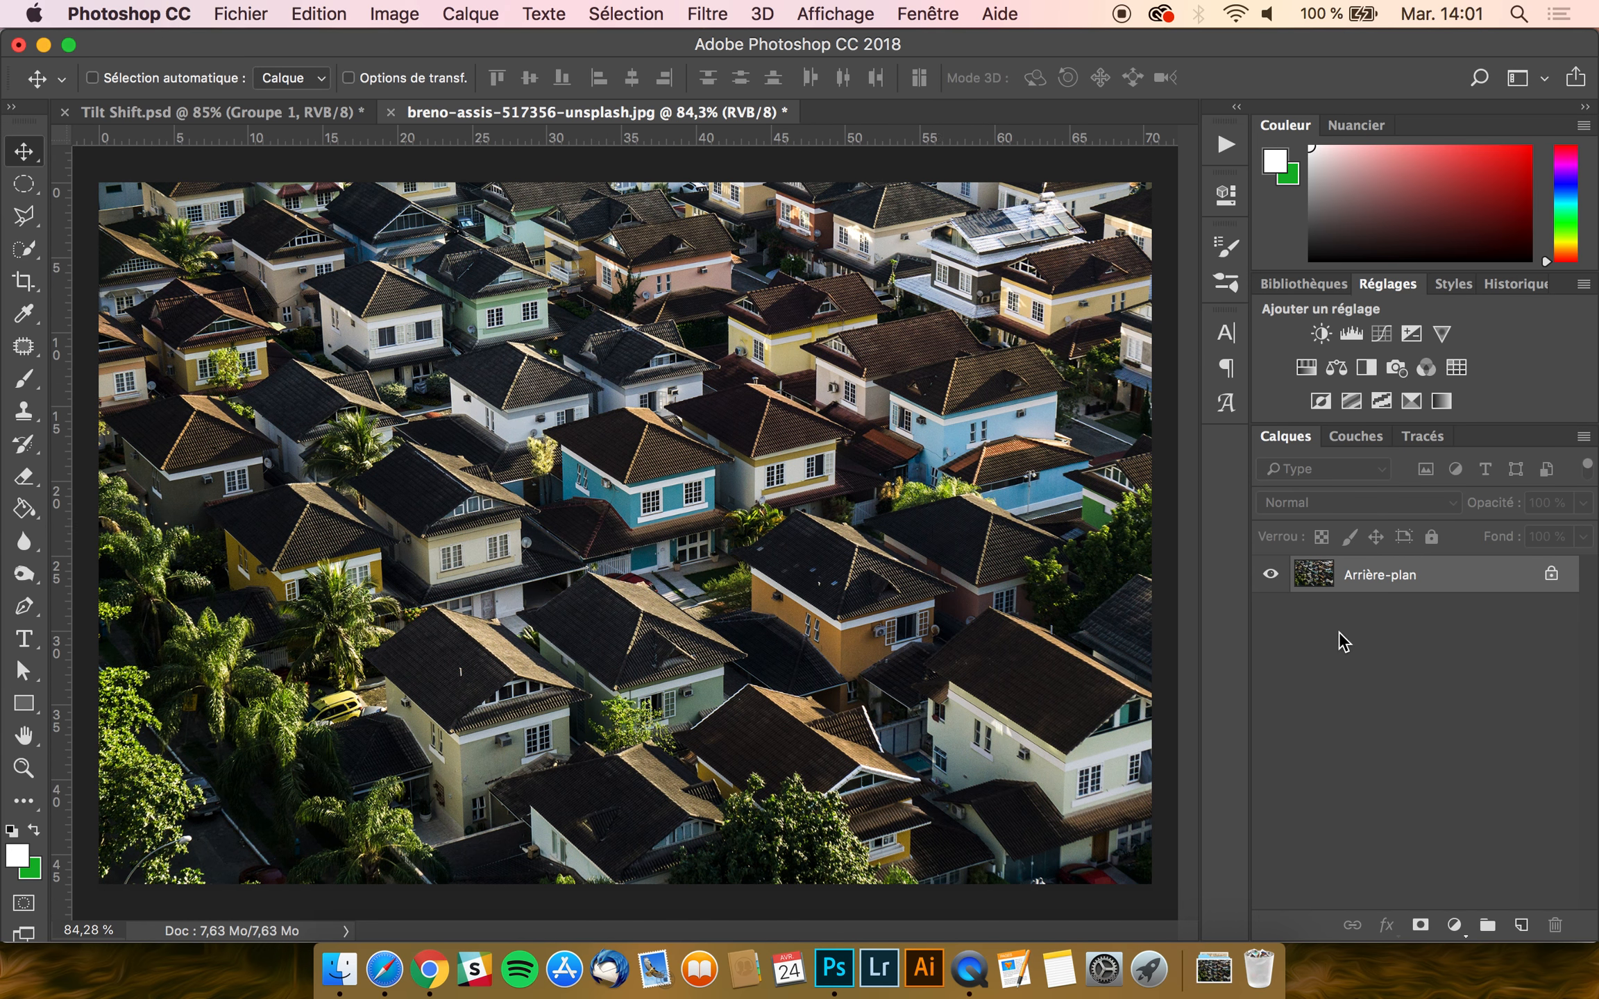
key("super")
key("super+j")
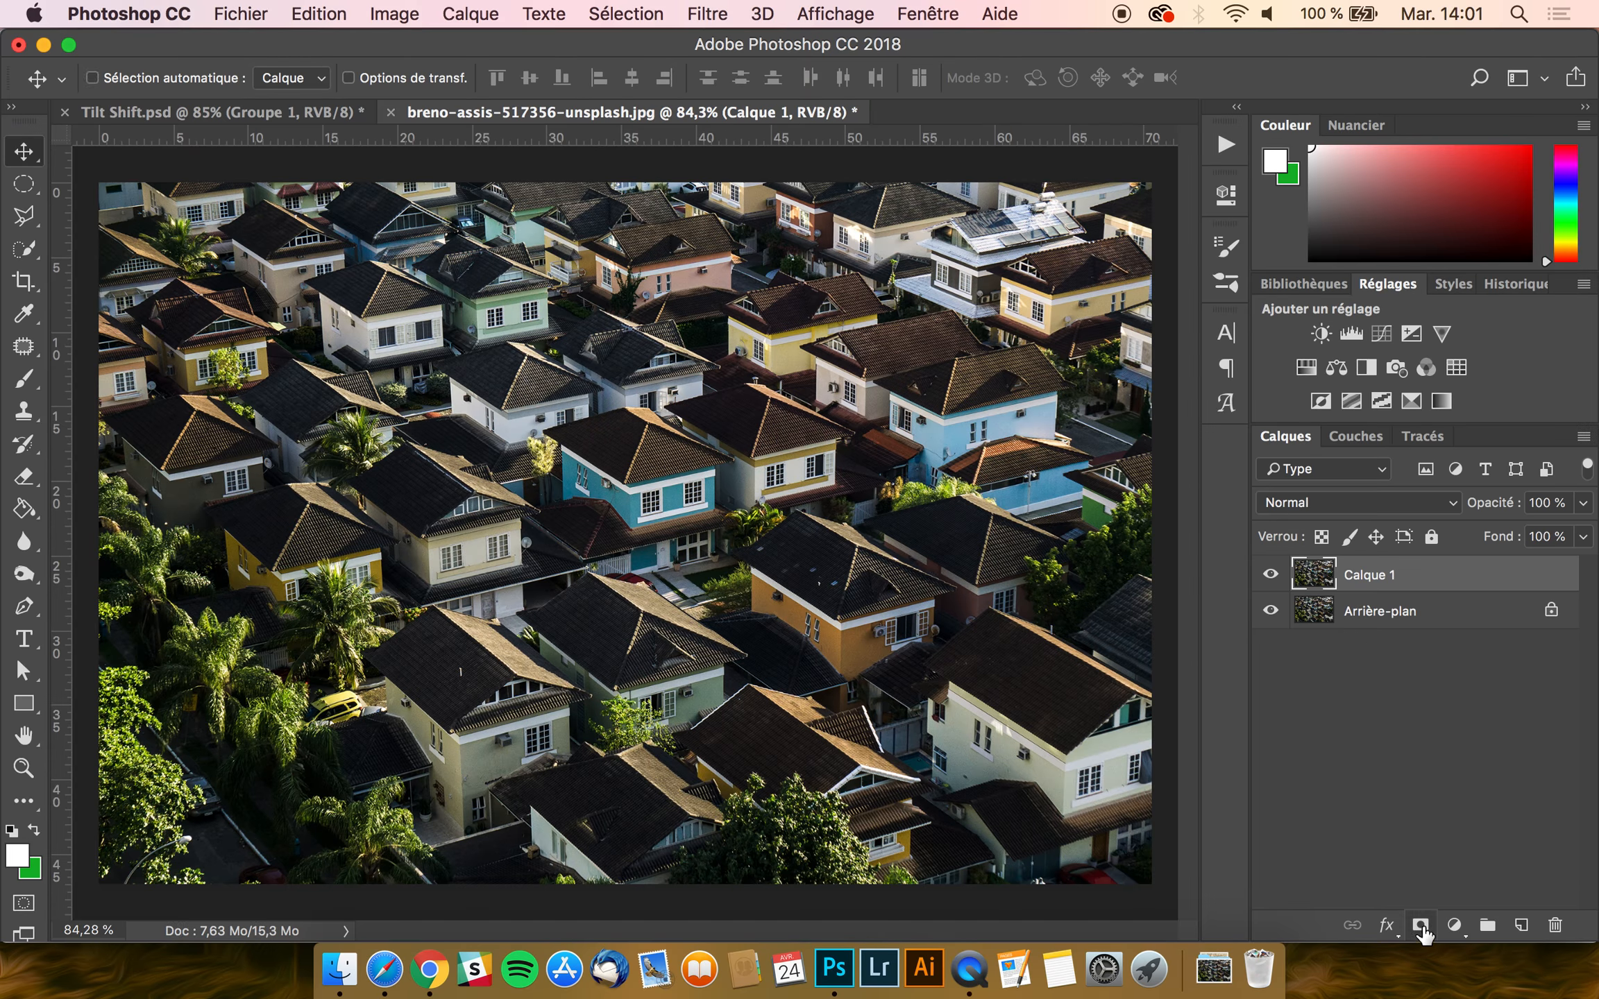
left_click(1421, 926)
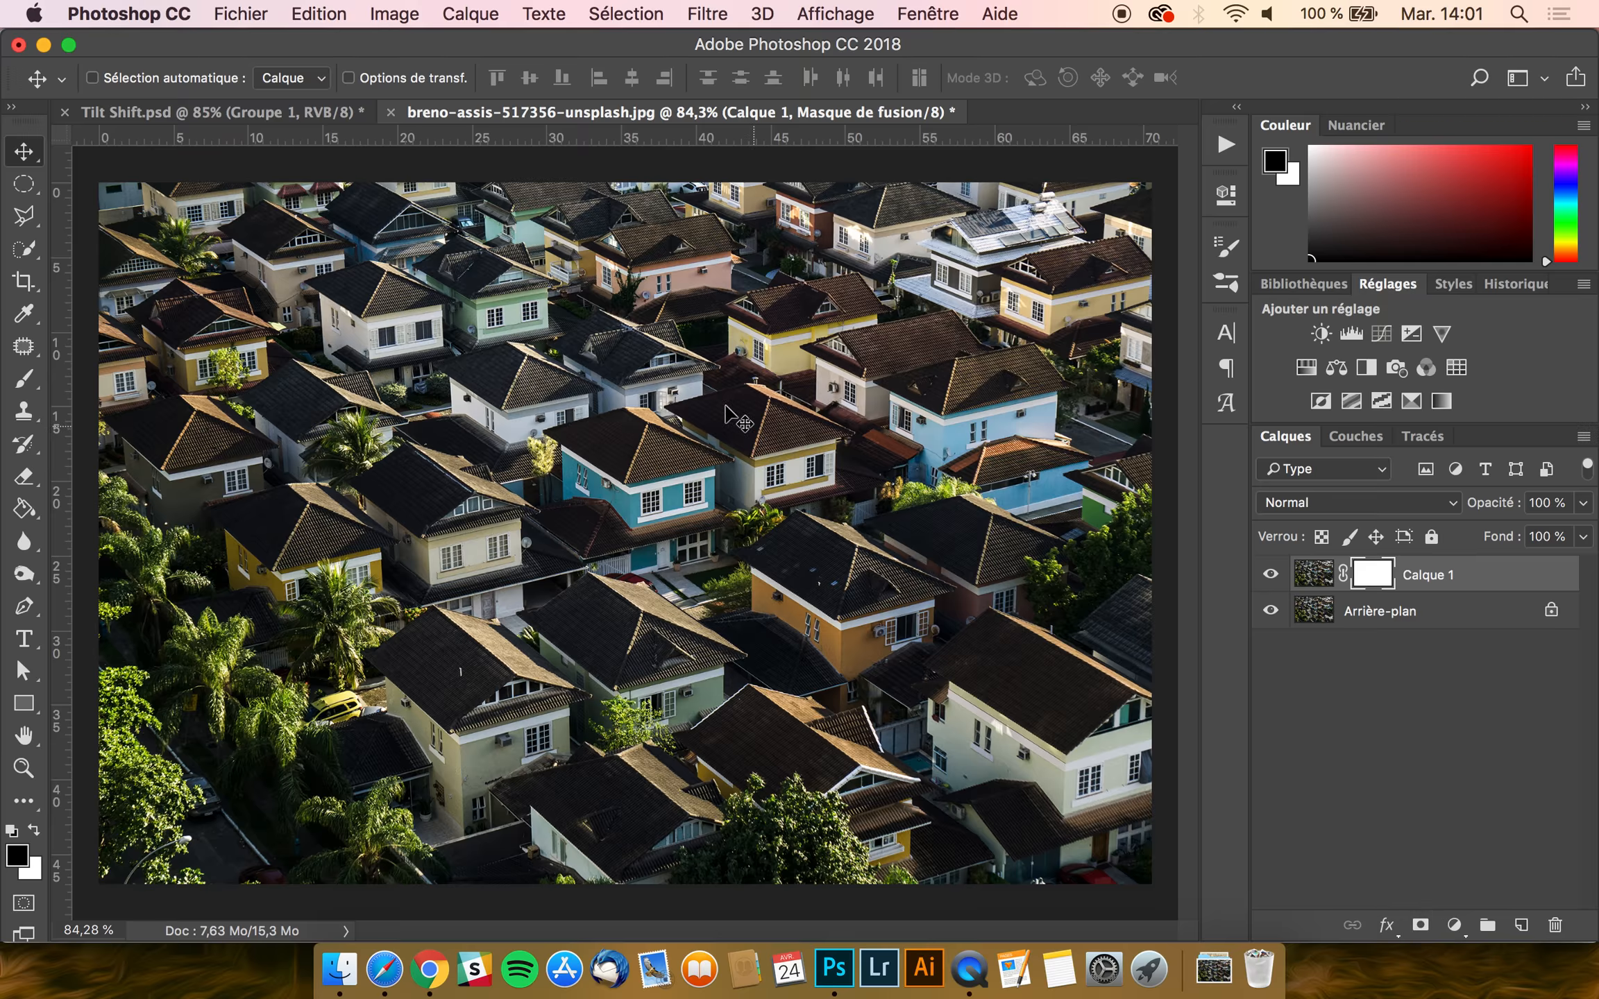
- Set up the Brush tool with the Arrondi flou preset at 0 % hardness
left_click(24, 380)
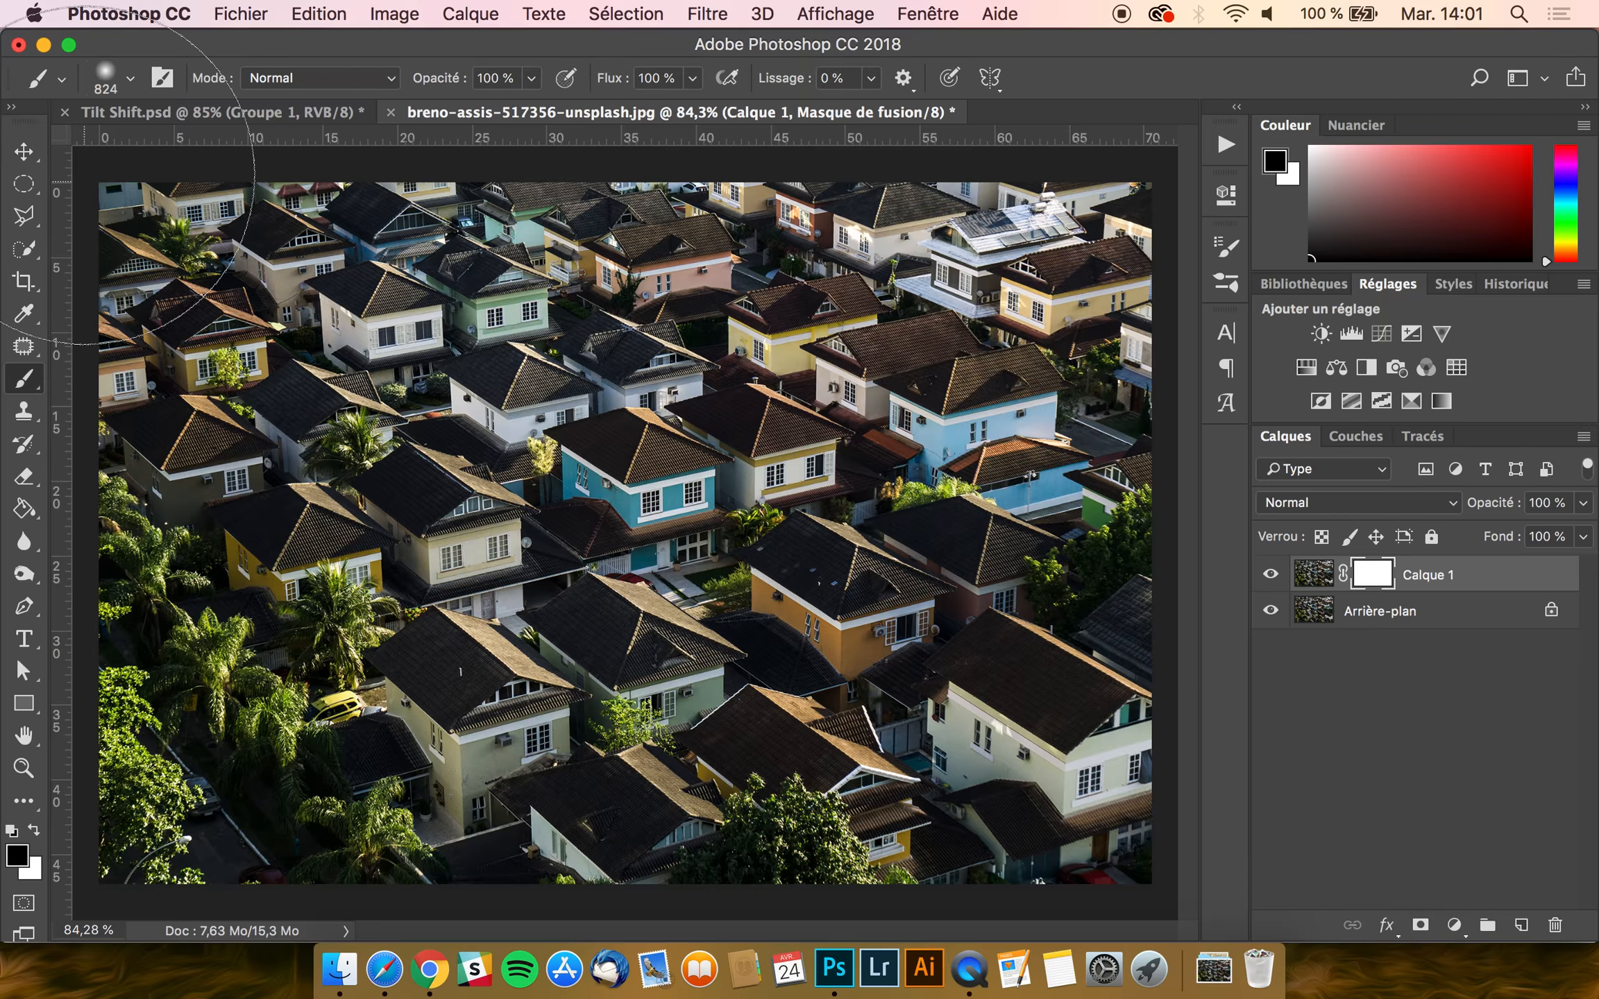
left_click(129, 78)
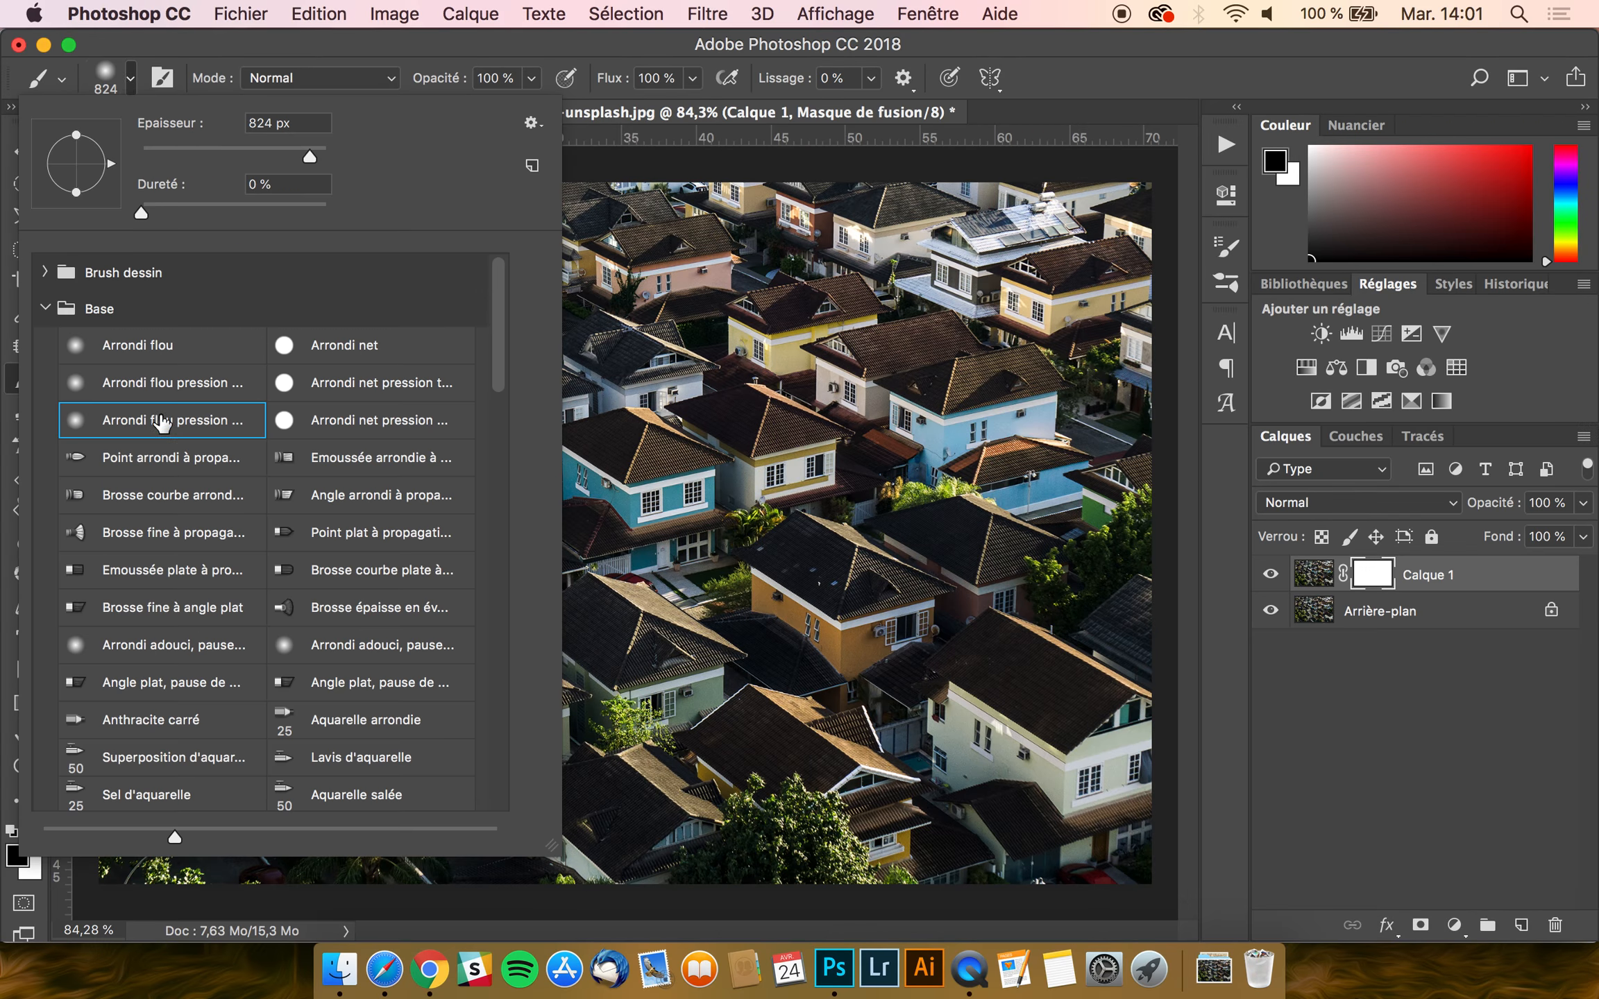
left_click(161, 345)
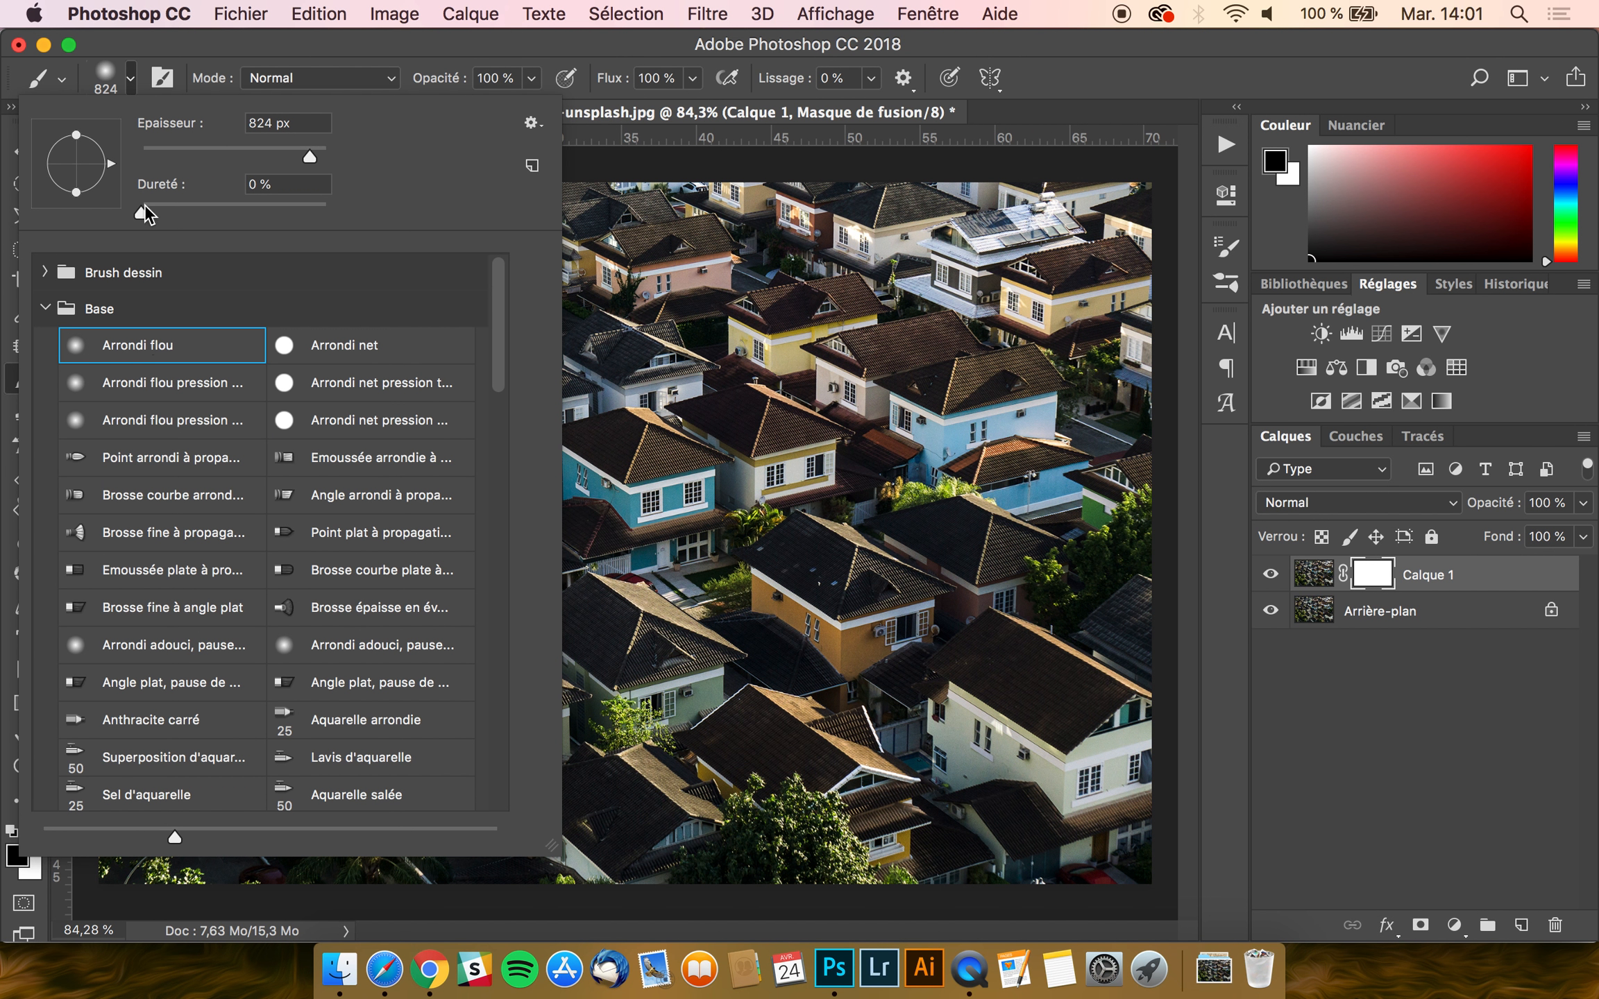
left_click(143, 207)
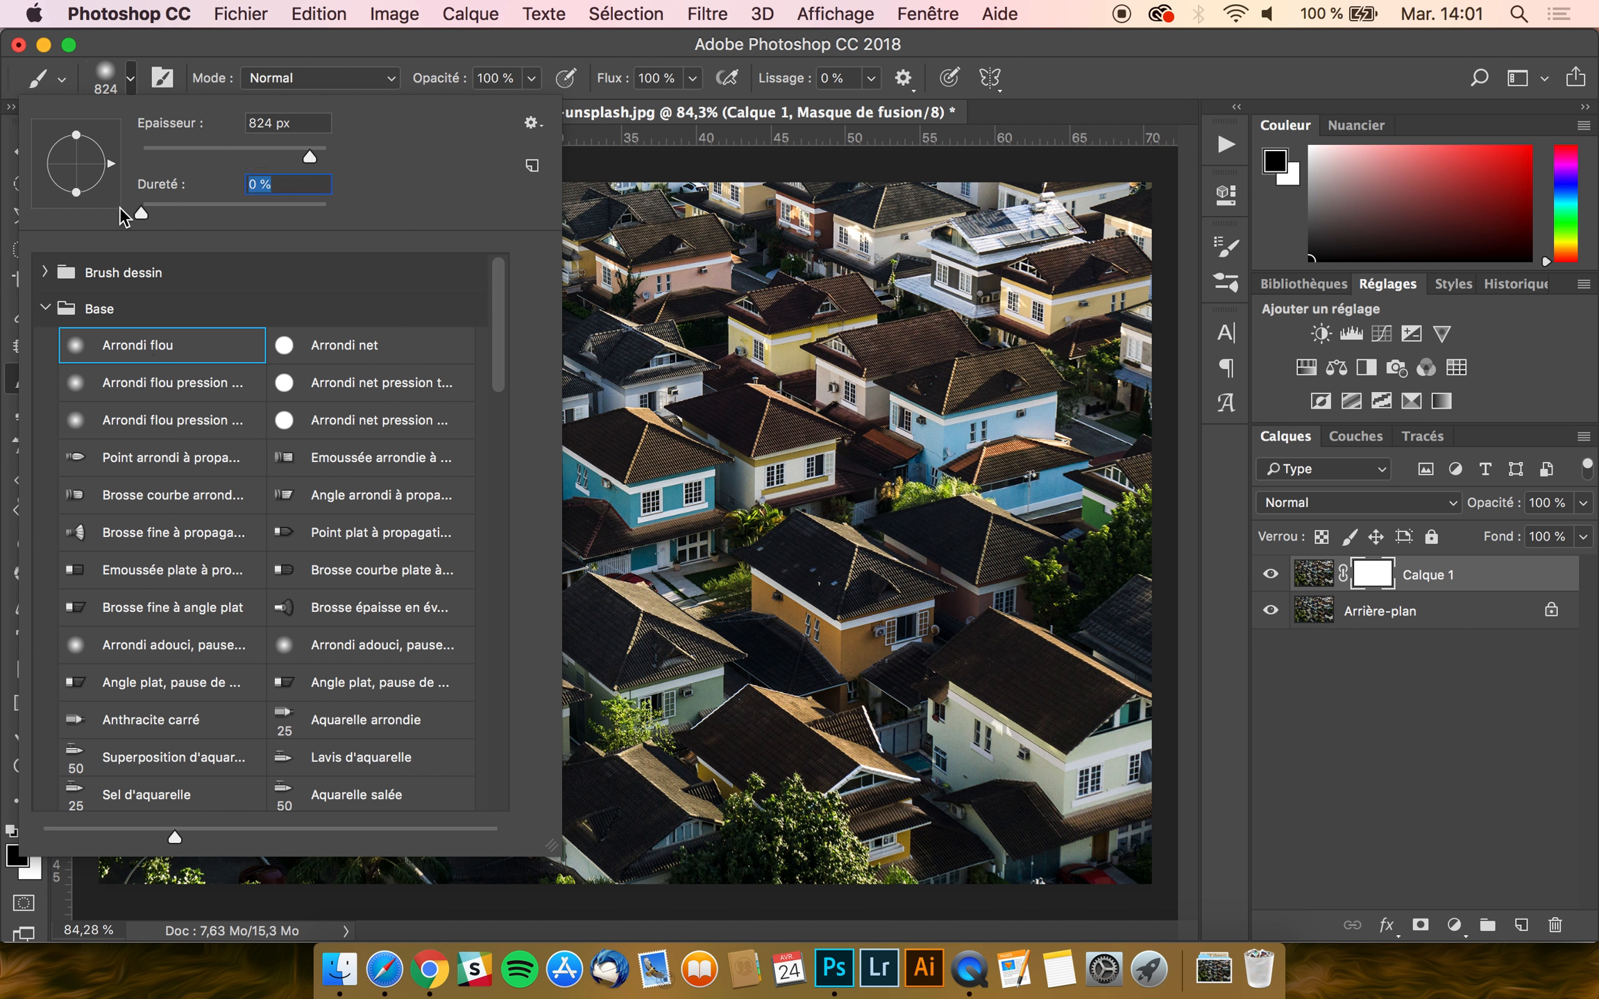
left_click(266, 51)
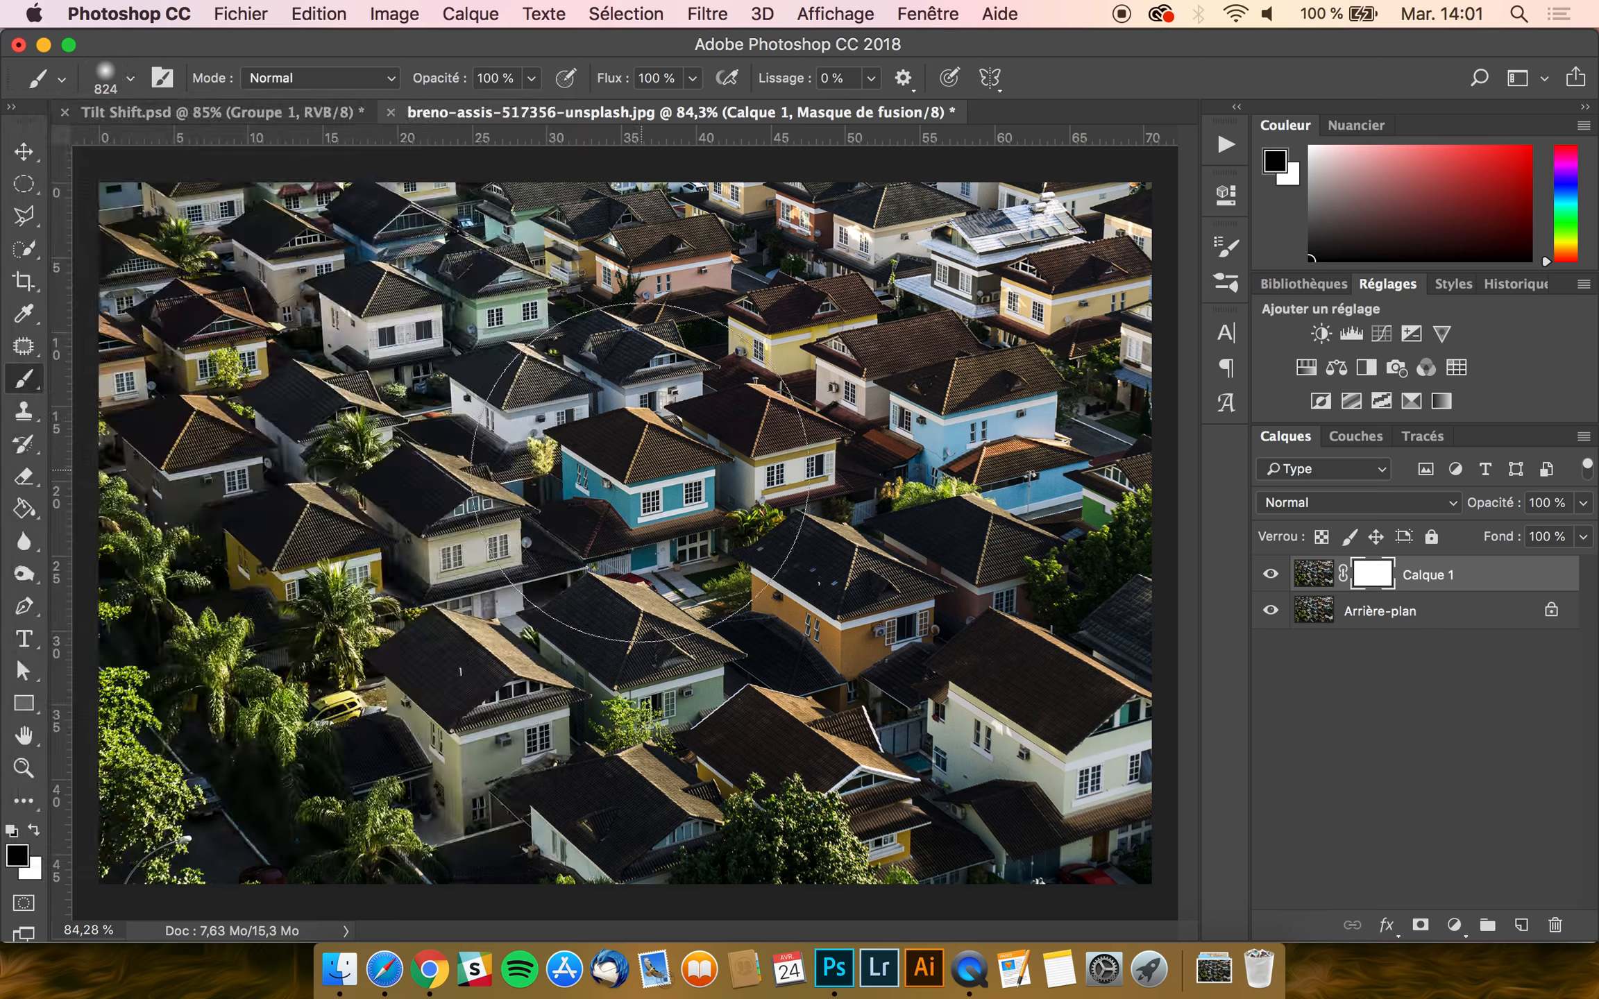
- With Arrière-plan temporarily hidden, paint a soft black horizontal band across the middle of Calque 1's mask
scroll(635, 472, "down", 3)
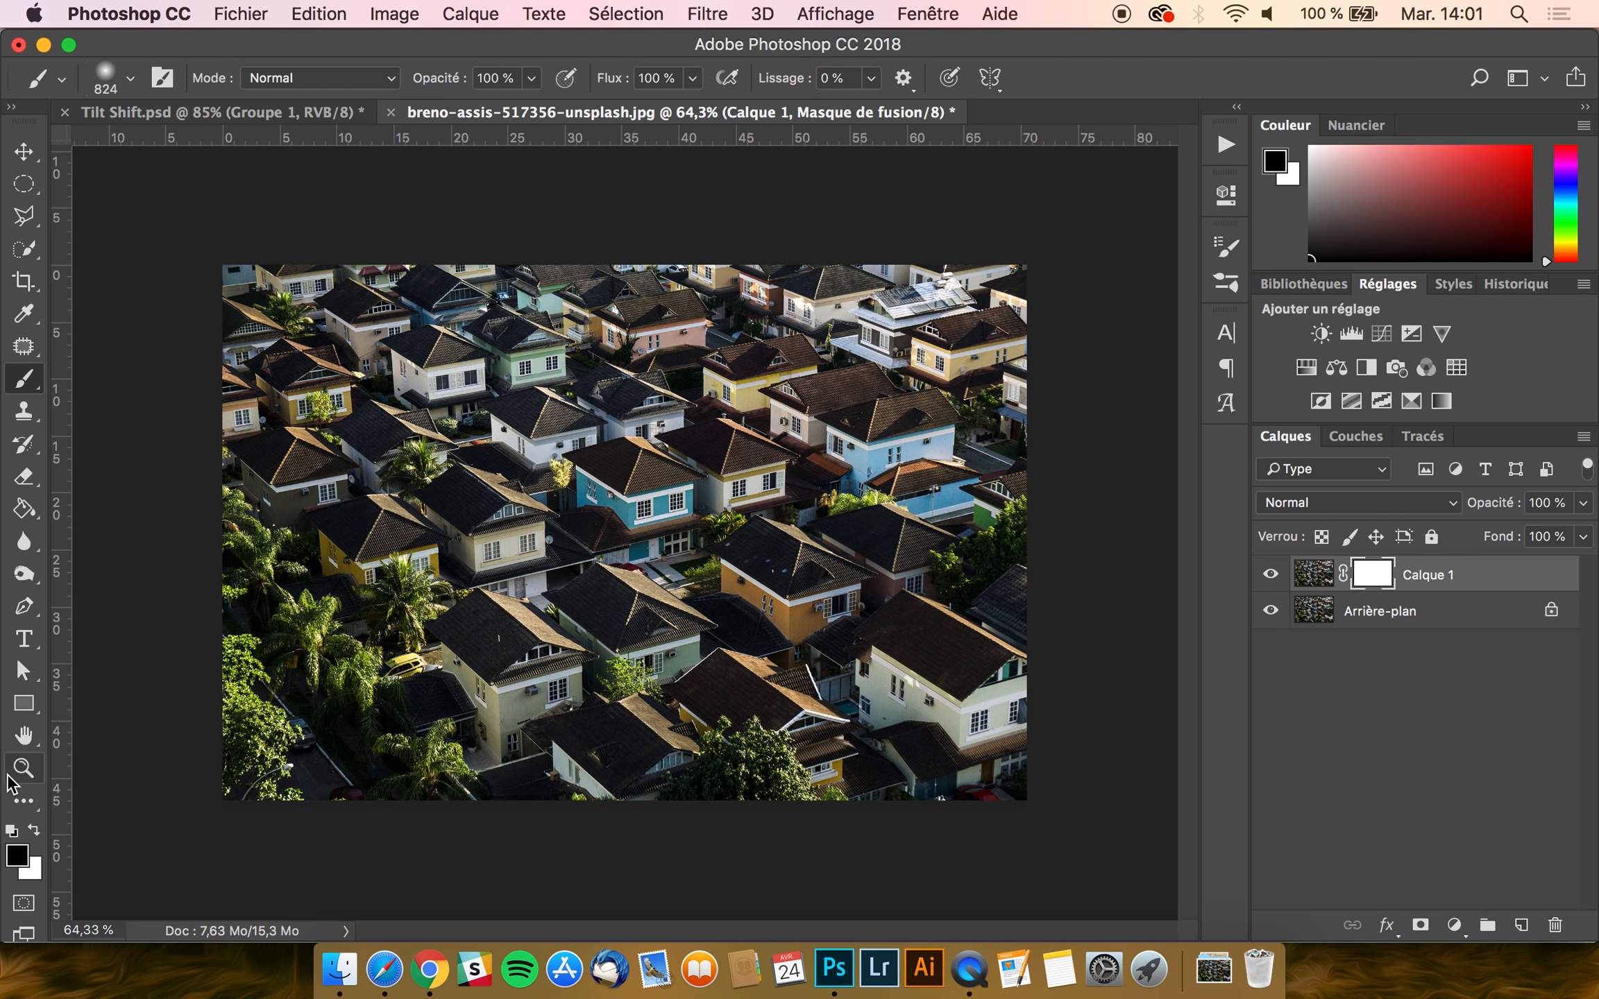
left_click_drag(1164, 512, 69, 520)
key("super+z")
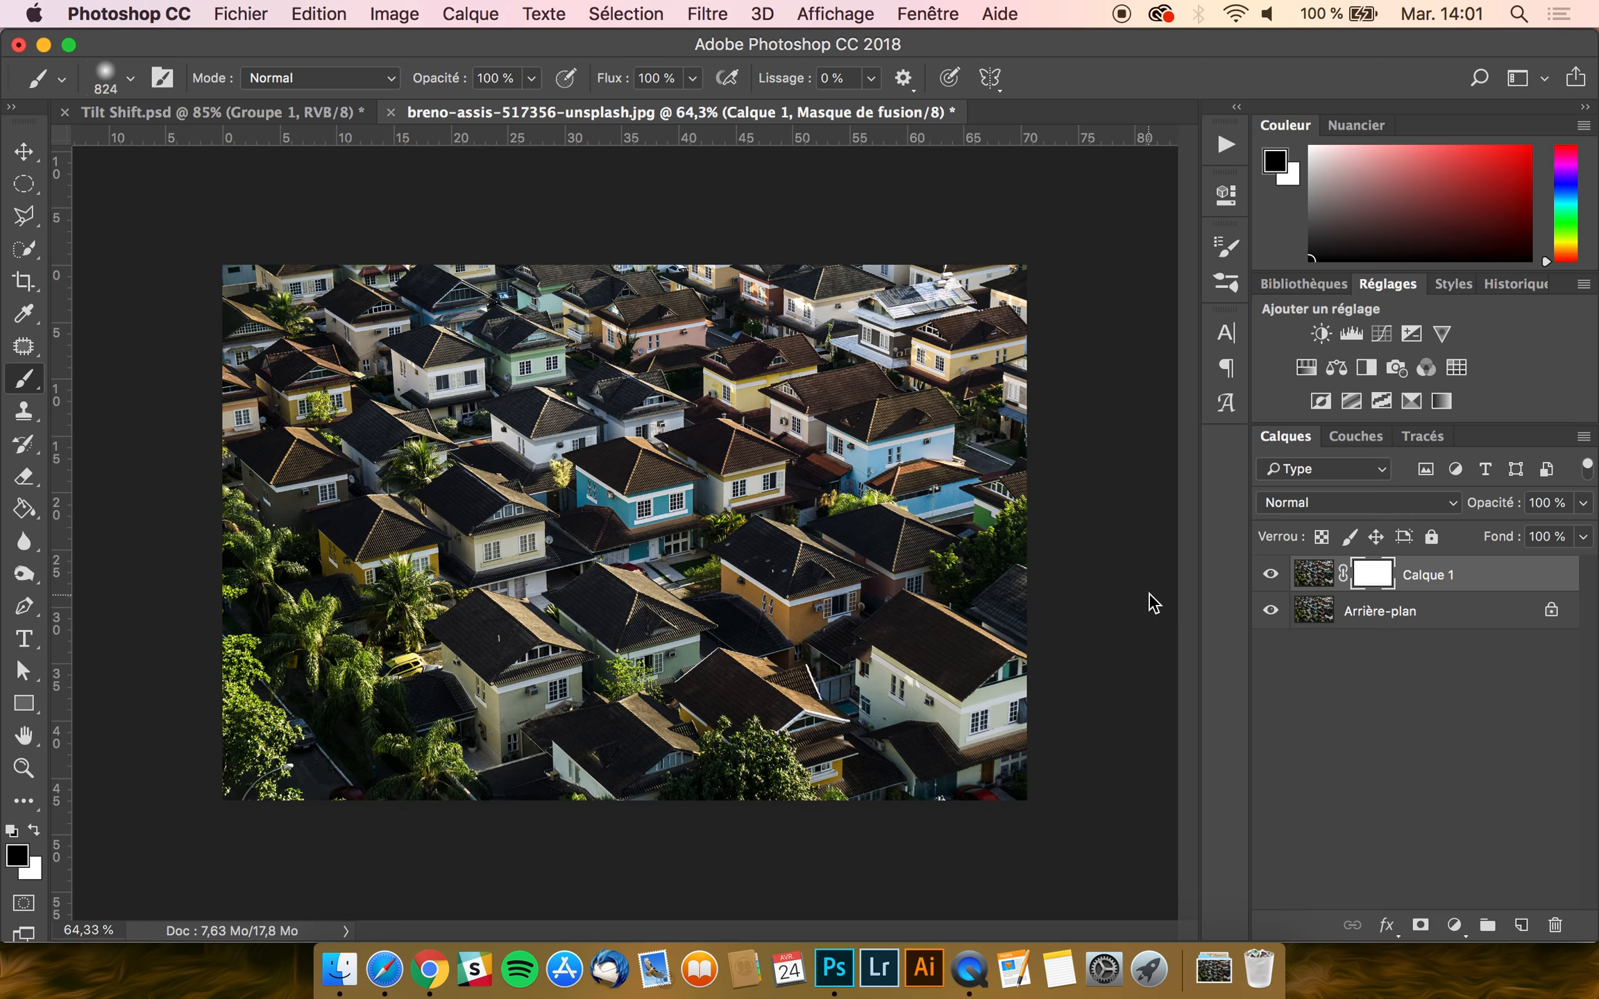
left_click(1269, 611)
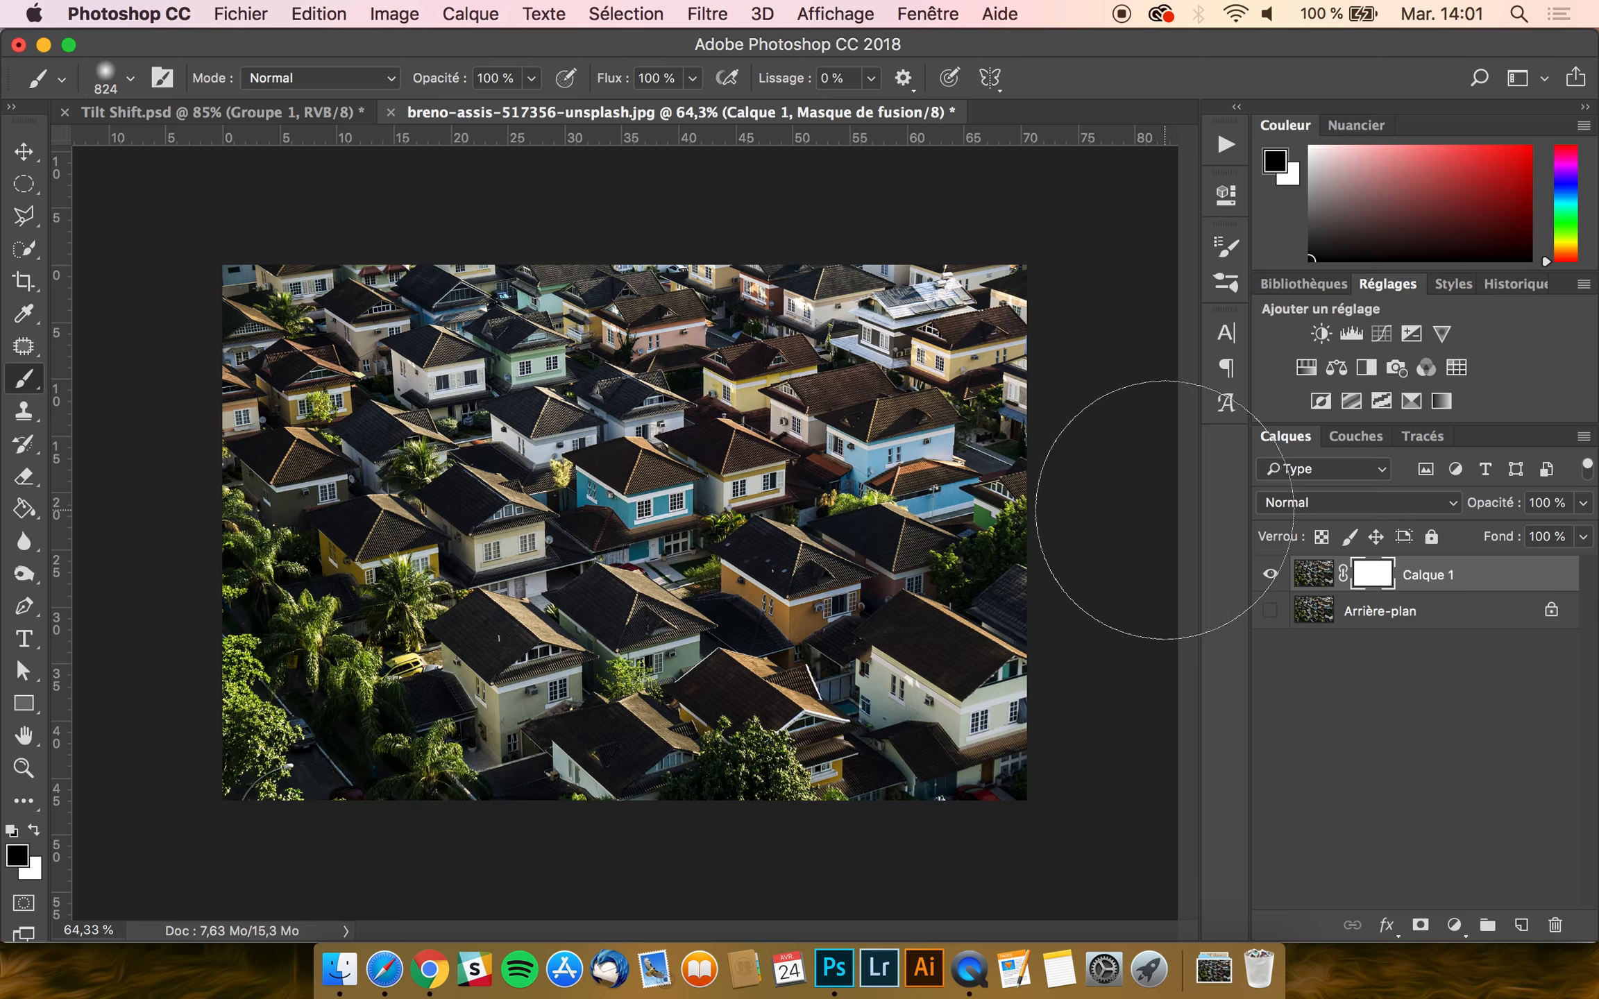
mouse_move(1165, 510)
left_mouse_down()
mouse_move(1116, 535)
mouse_move(4, 540)
left_mouse_up()
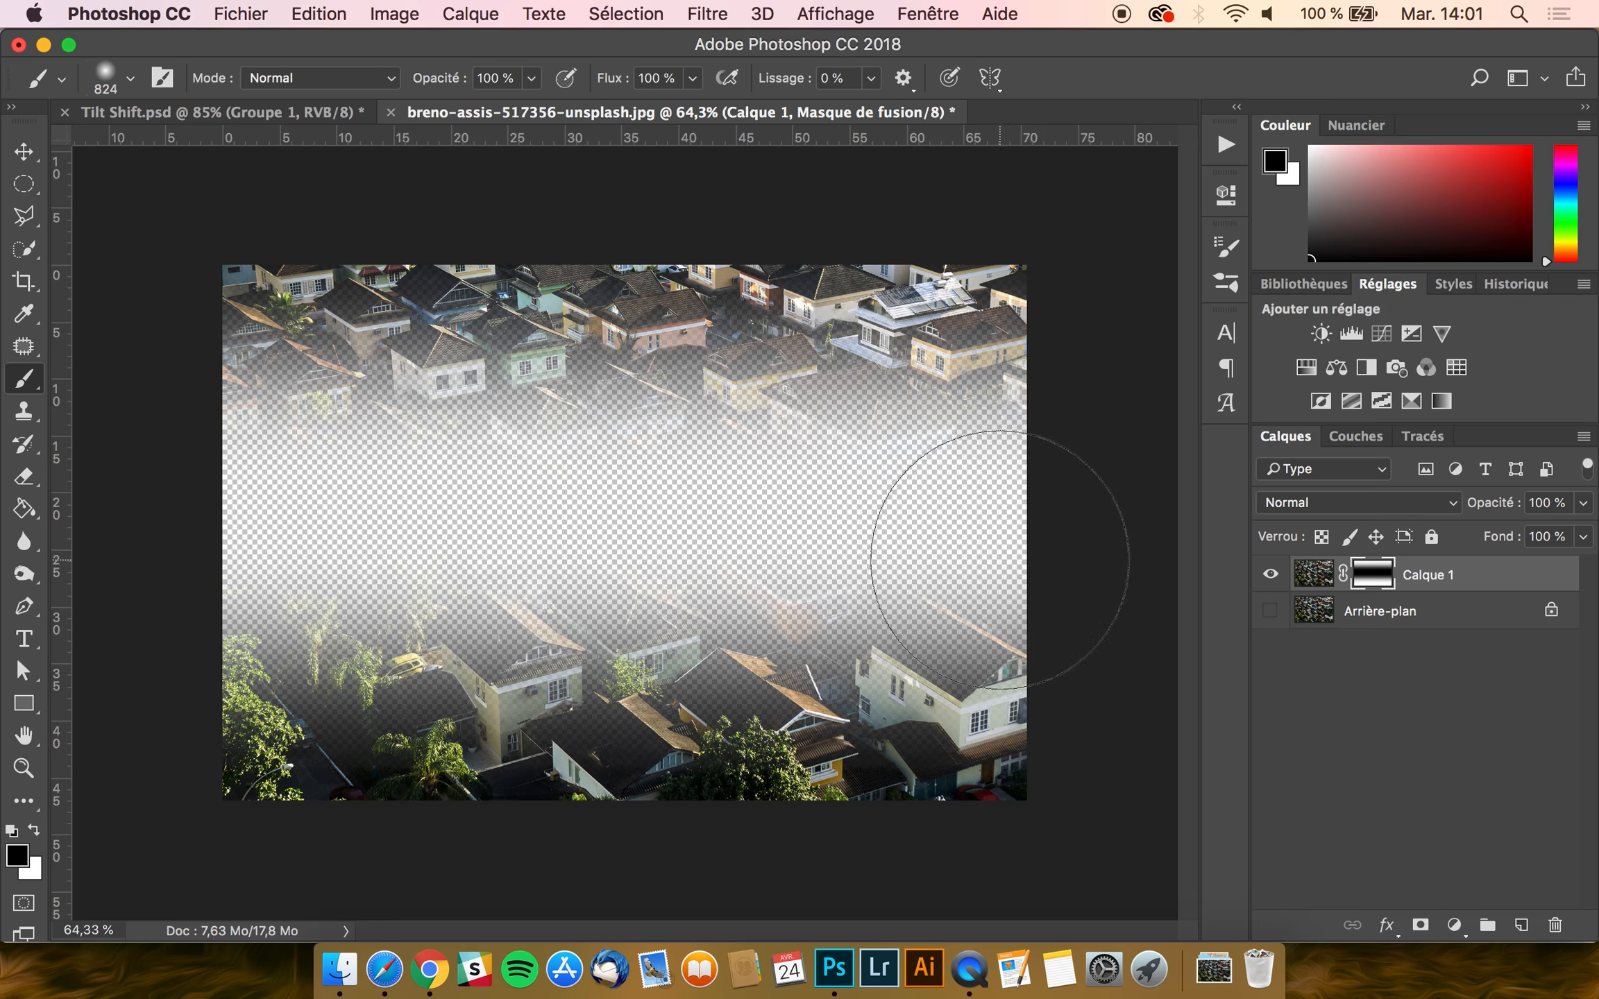
left_click(1272, 613)
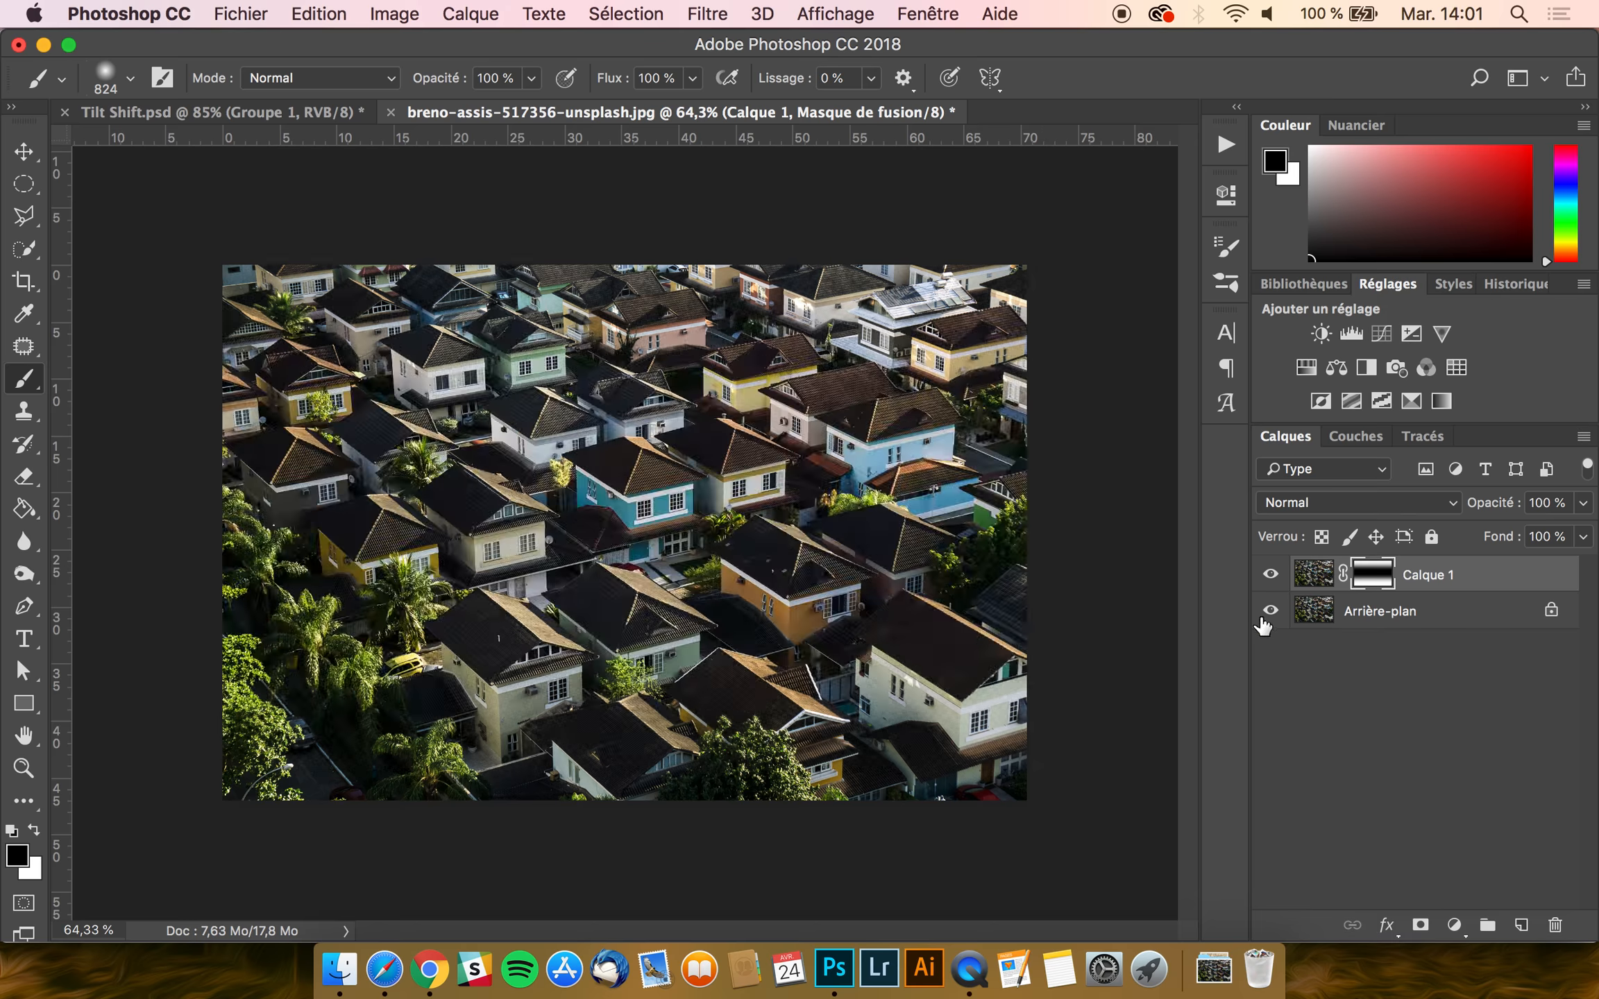
- Open the Flou de l'objectif filter on Calque 1's image content rather than its mask
left_click(1314, 576)
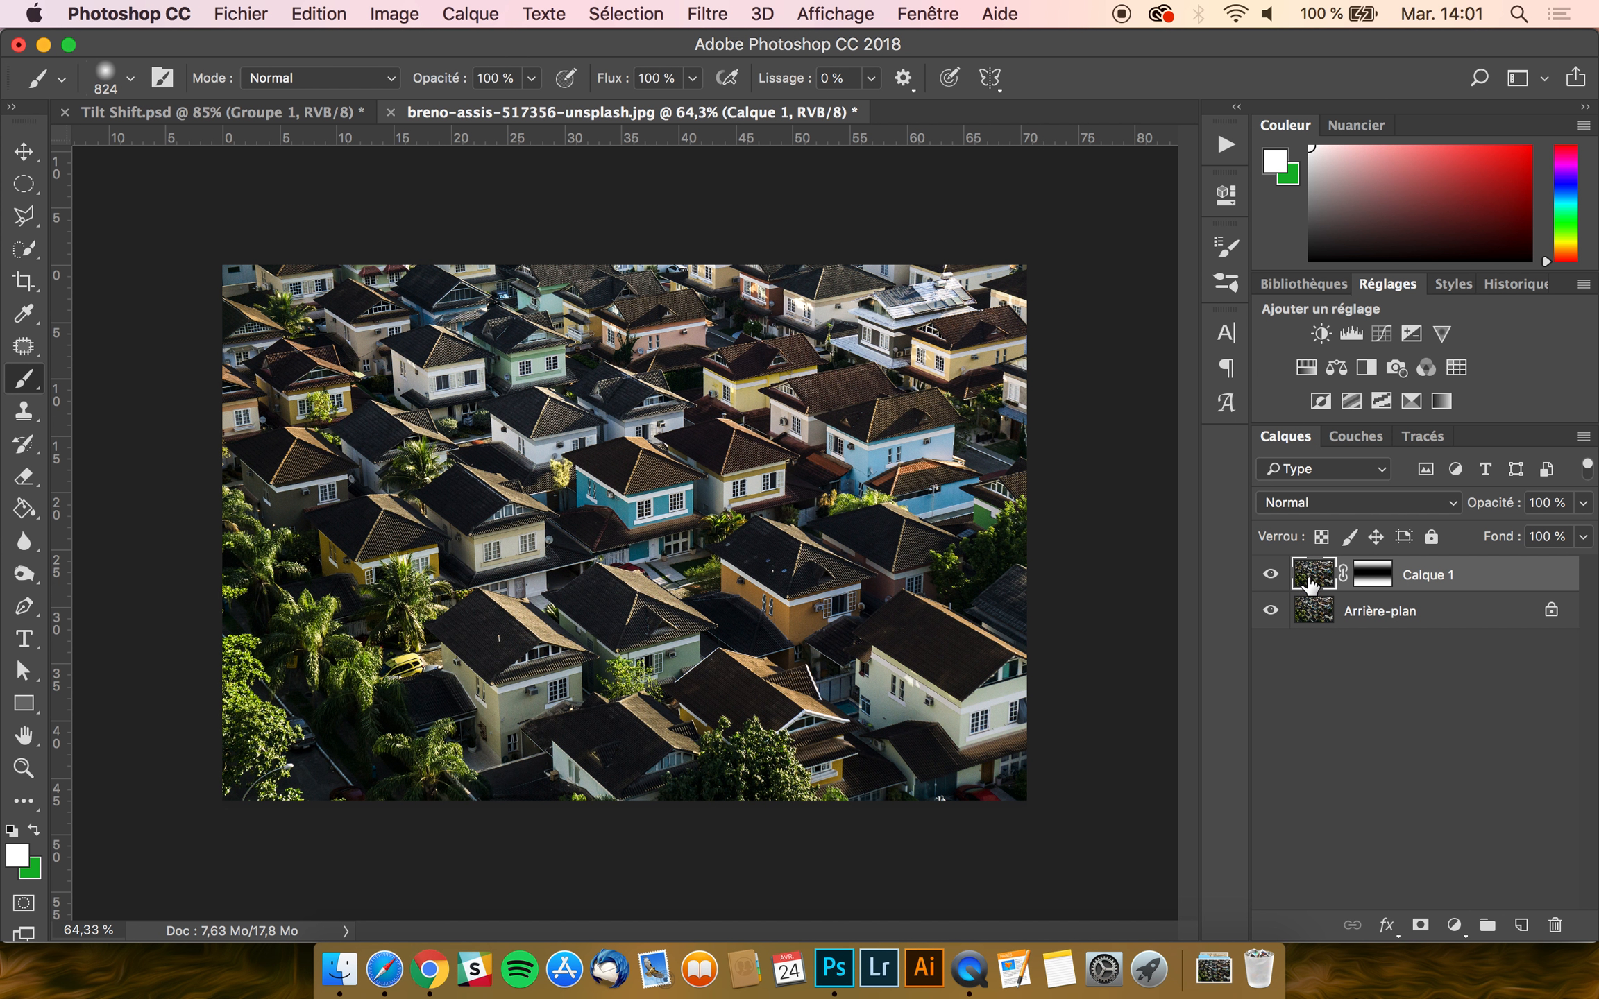
left_click(706, 8)
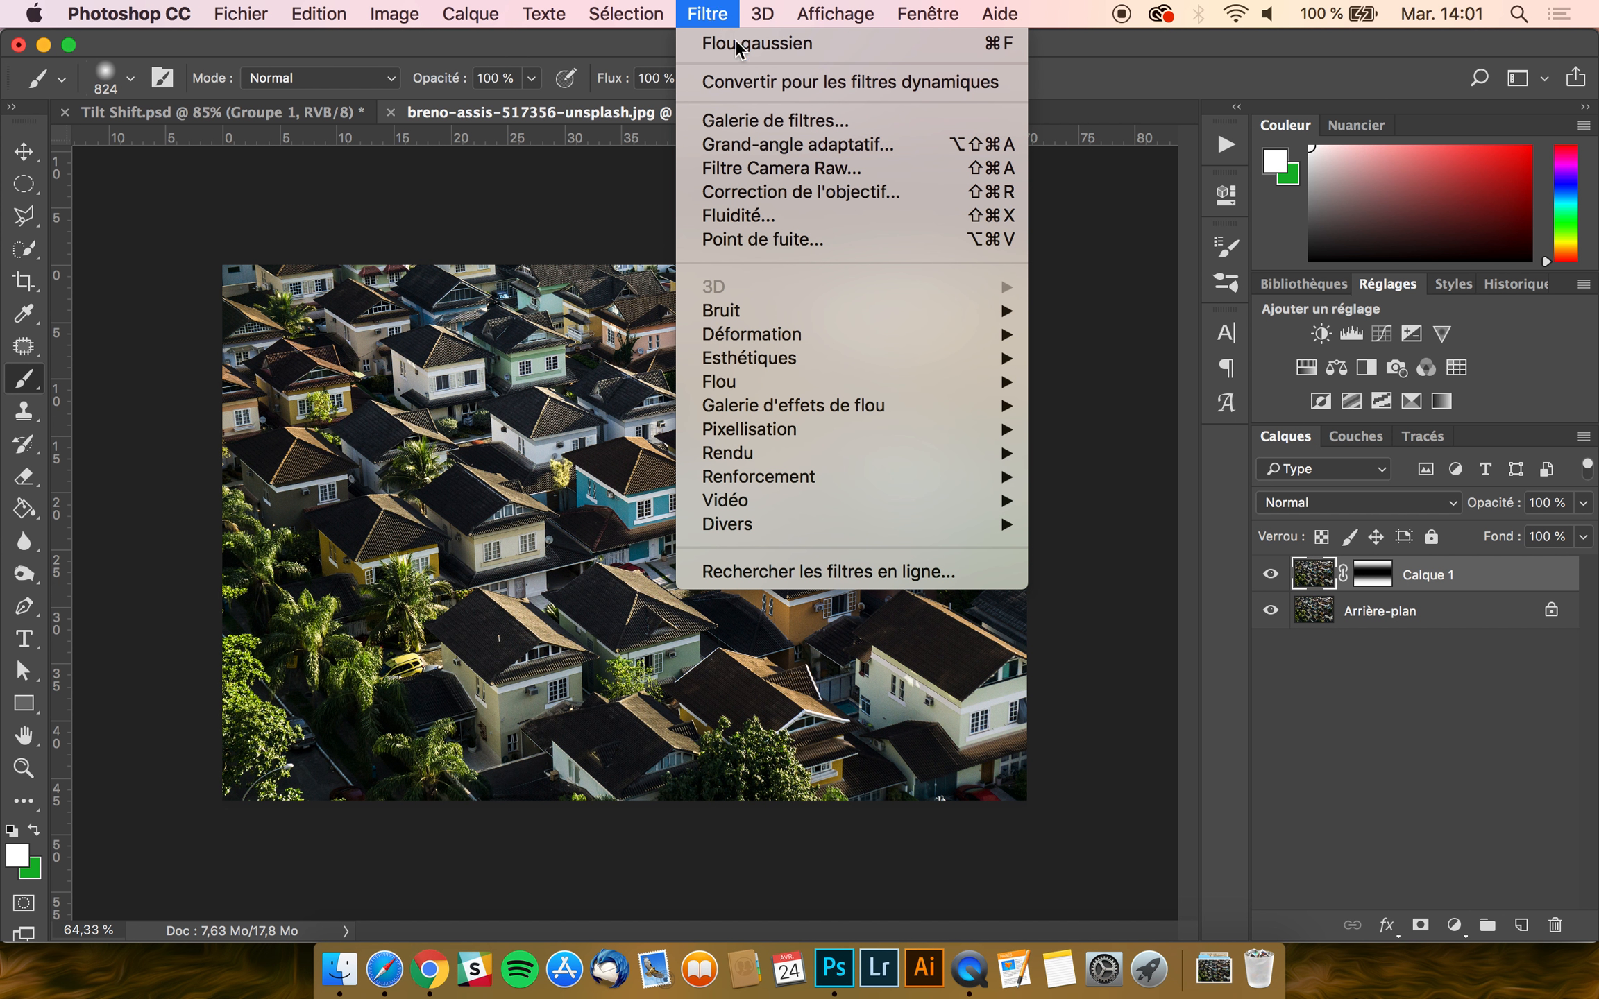
mouse_move(775, 316)
mouse_move(777, 385)
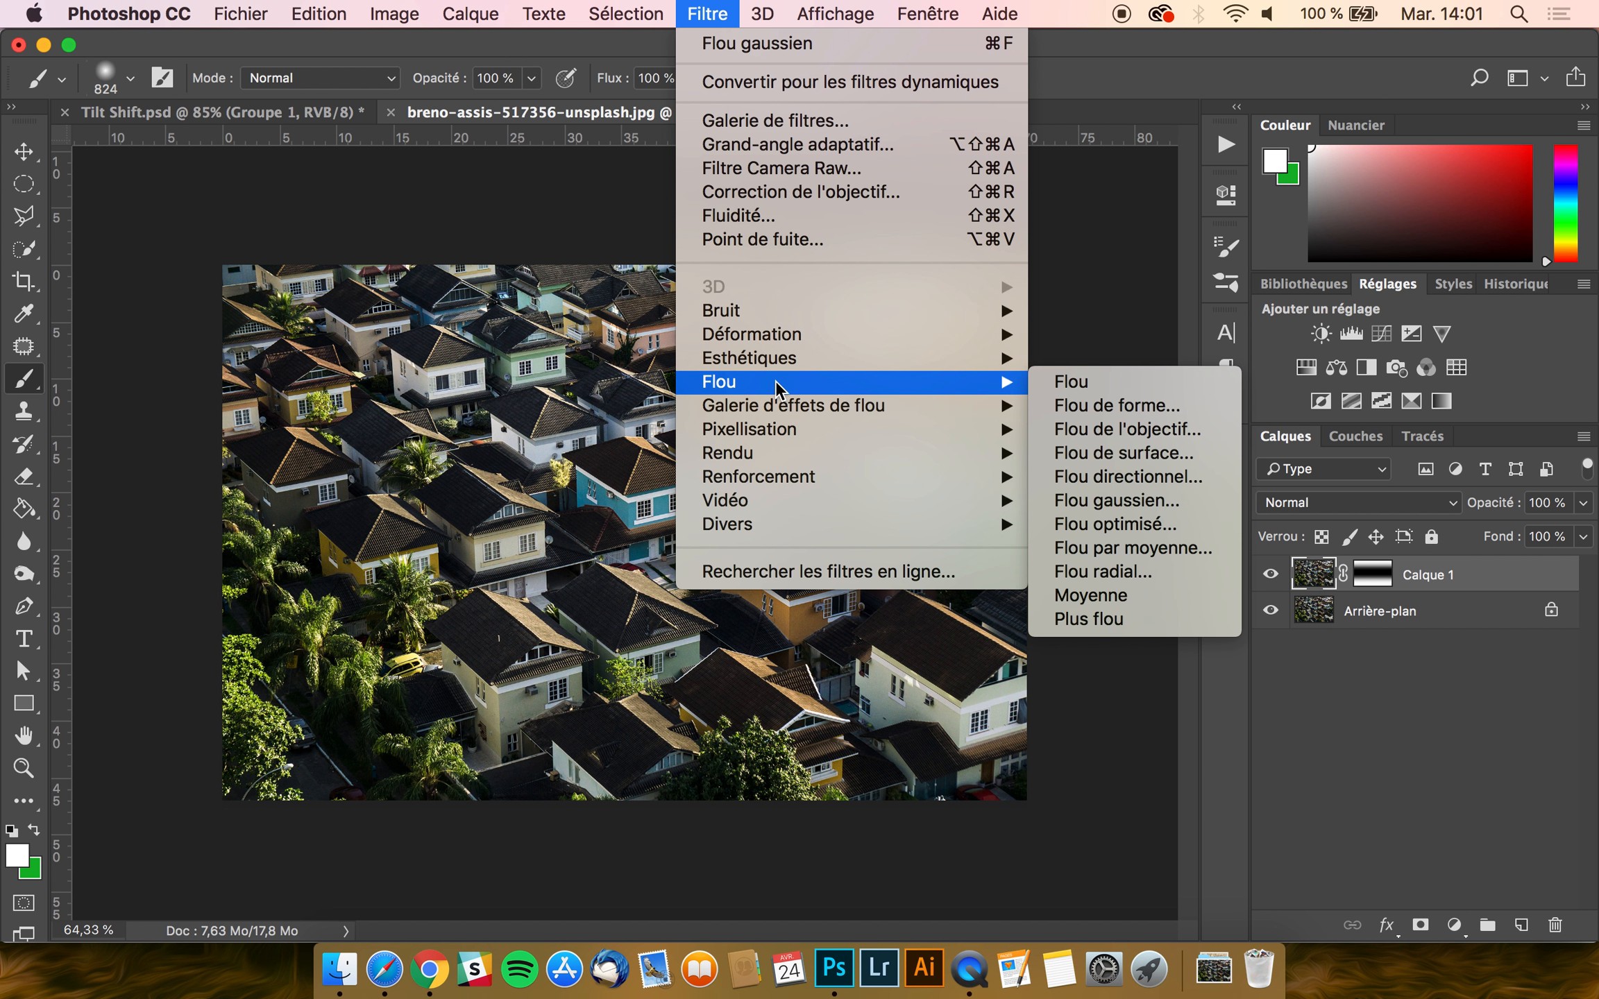
left_click(1173, 437)
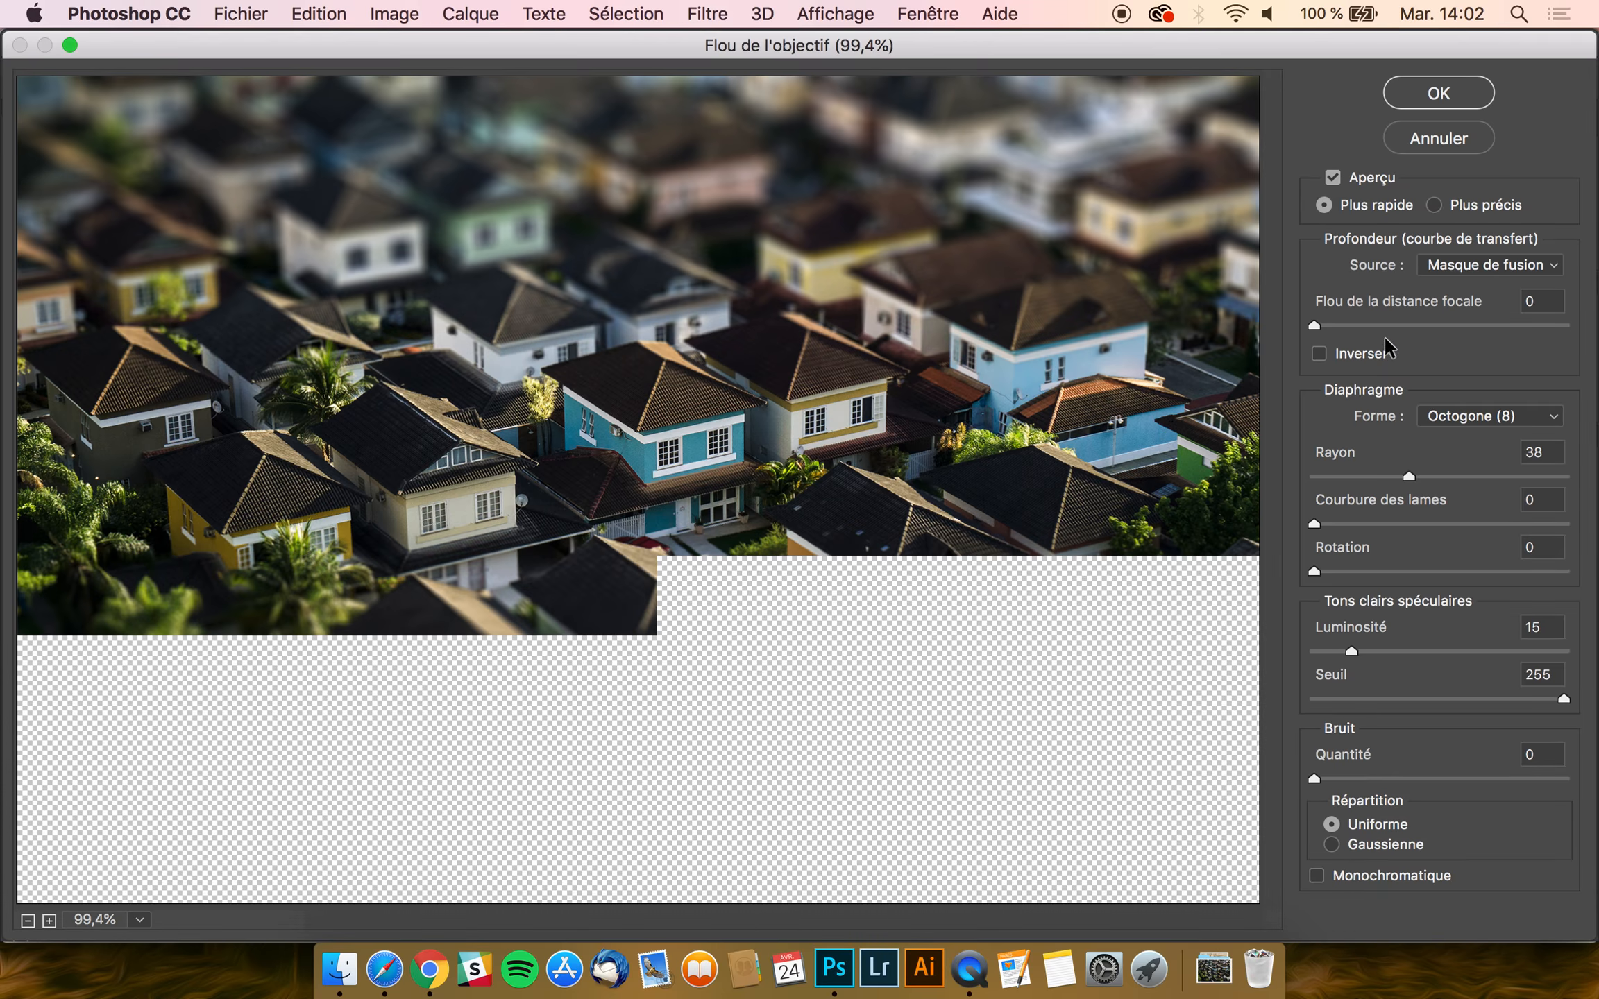
- Set the blur preview to Plus précis and the depth source to Masque de fusion
left_click(1458, 269)
left_click(1454, 219)
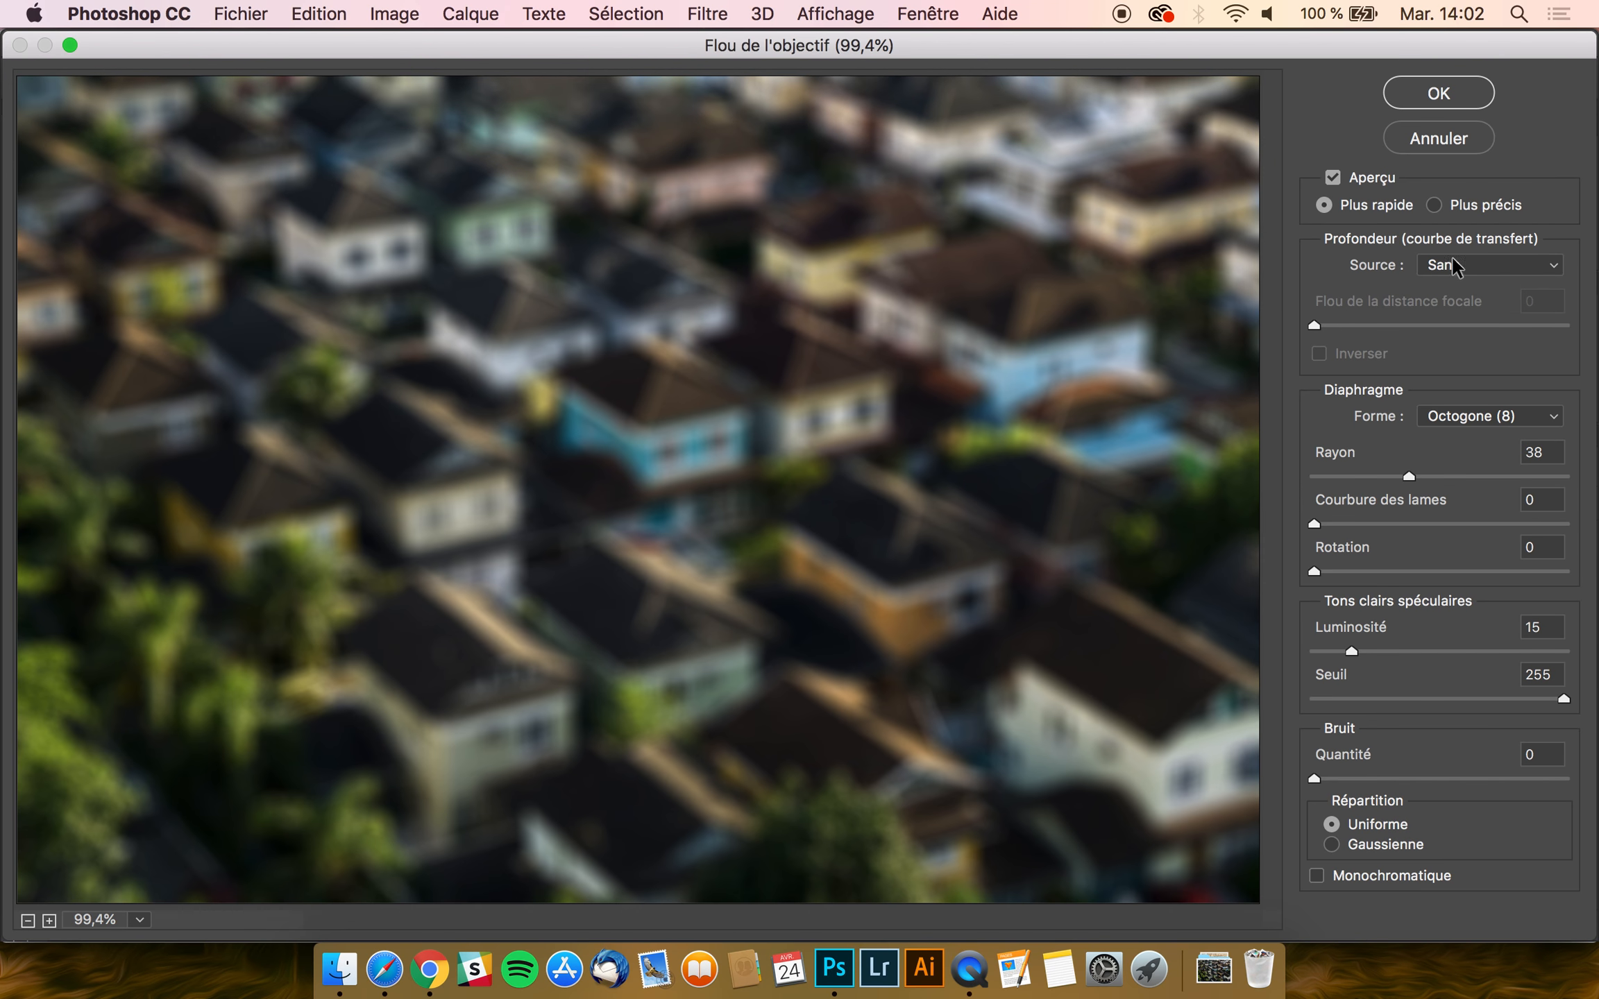
left_click(1436, 202)
left_click(1360, 206)
left_click(1434, 204)
left_click(1466, 265)
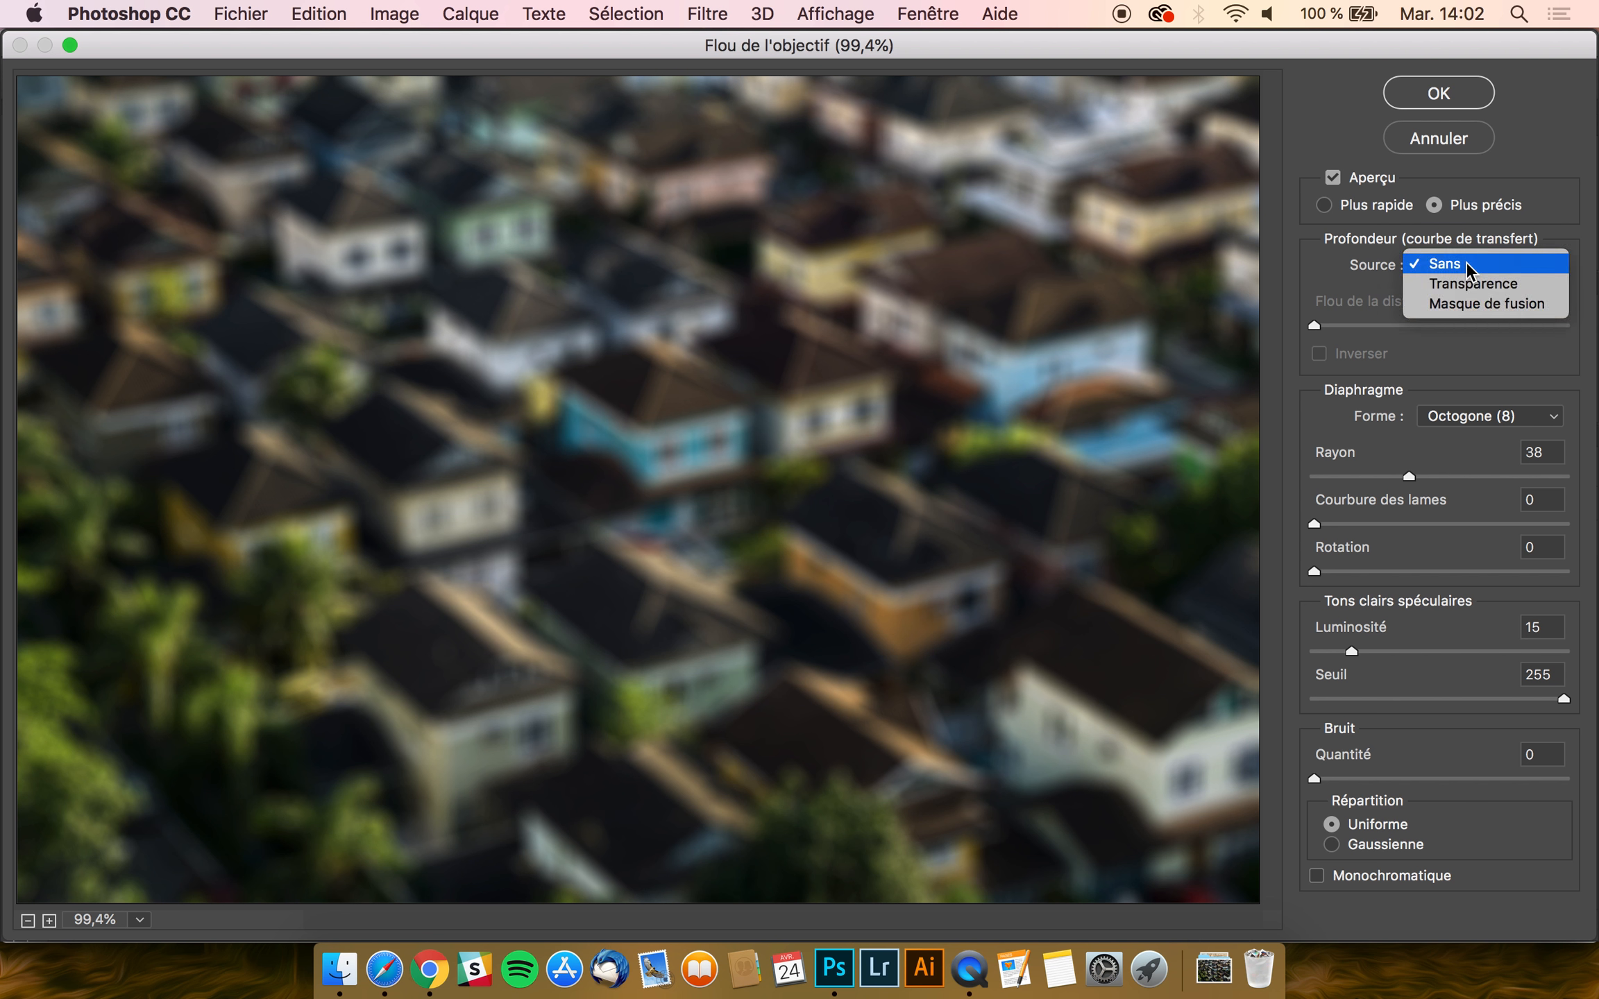
left_click(1469, 304)
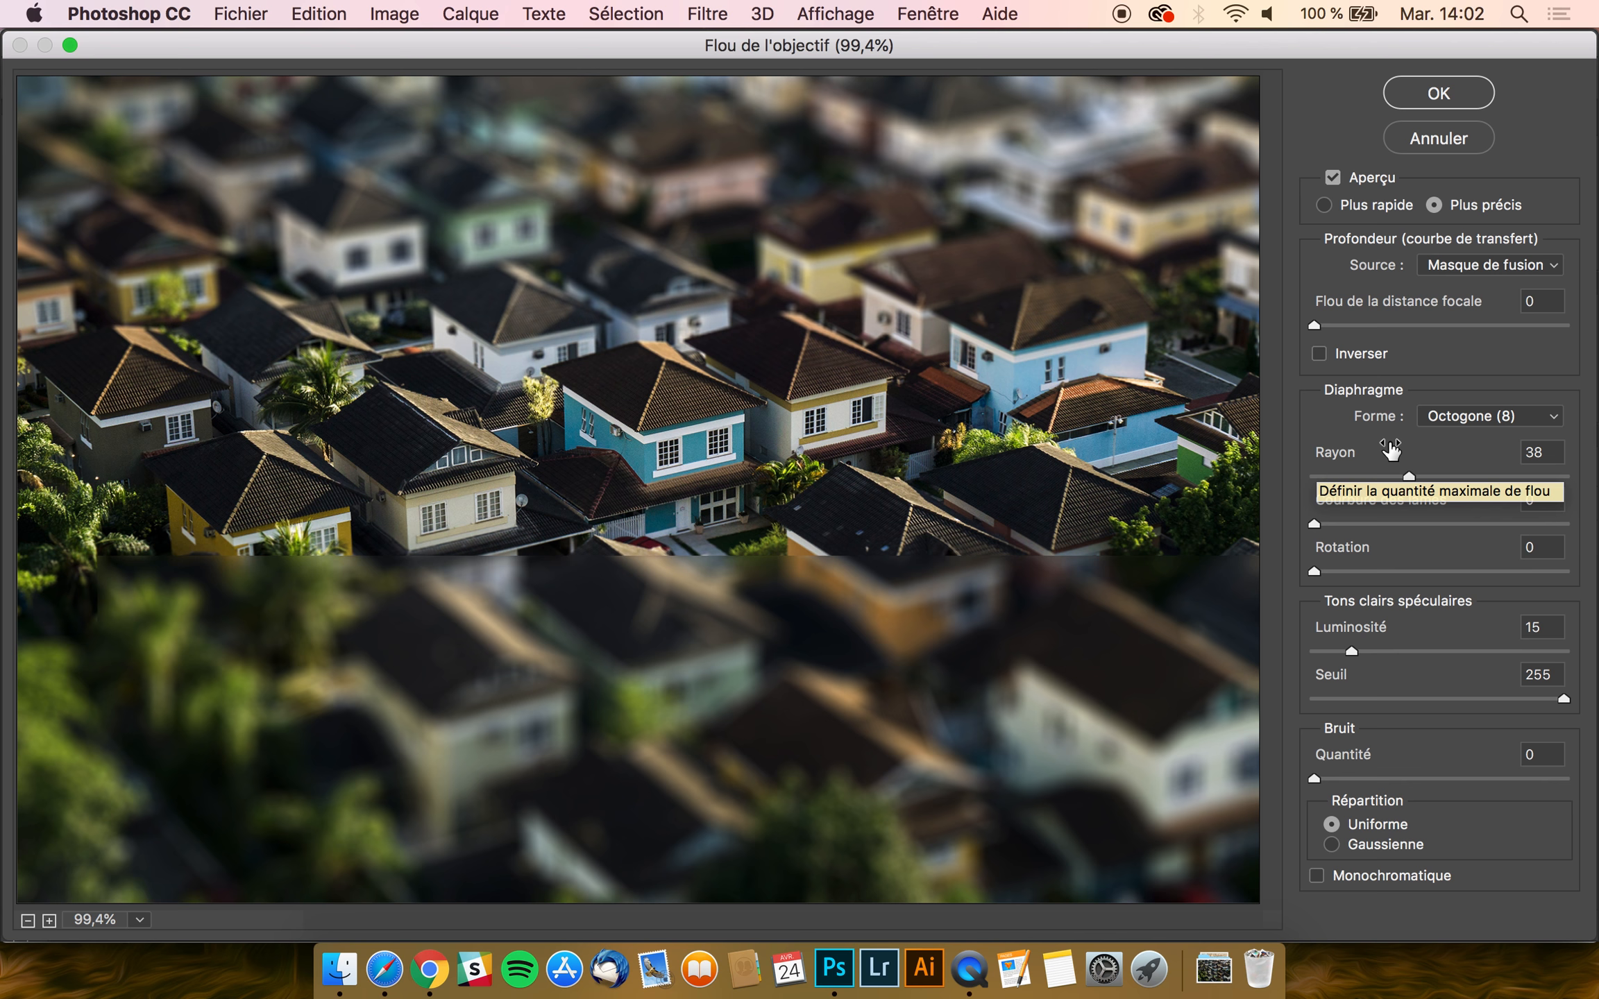
- Keep the Octogone (8) diaphragm, set Rayon to 25 and Luminosité to 23, and apply the lens blur
left_click(1451, 416)
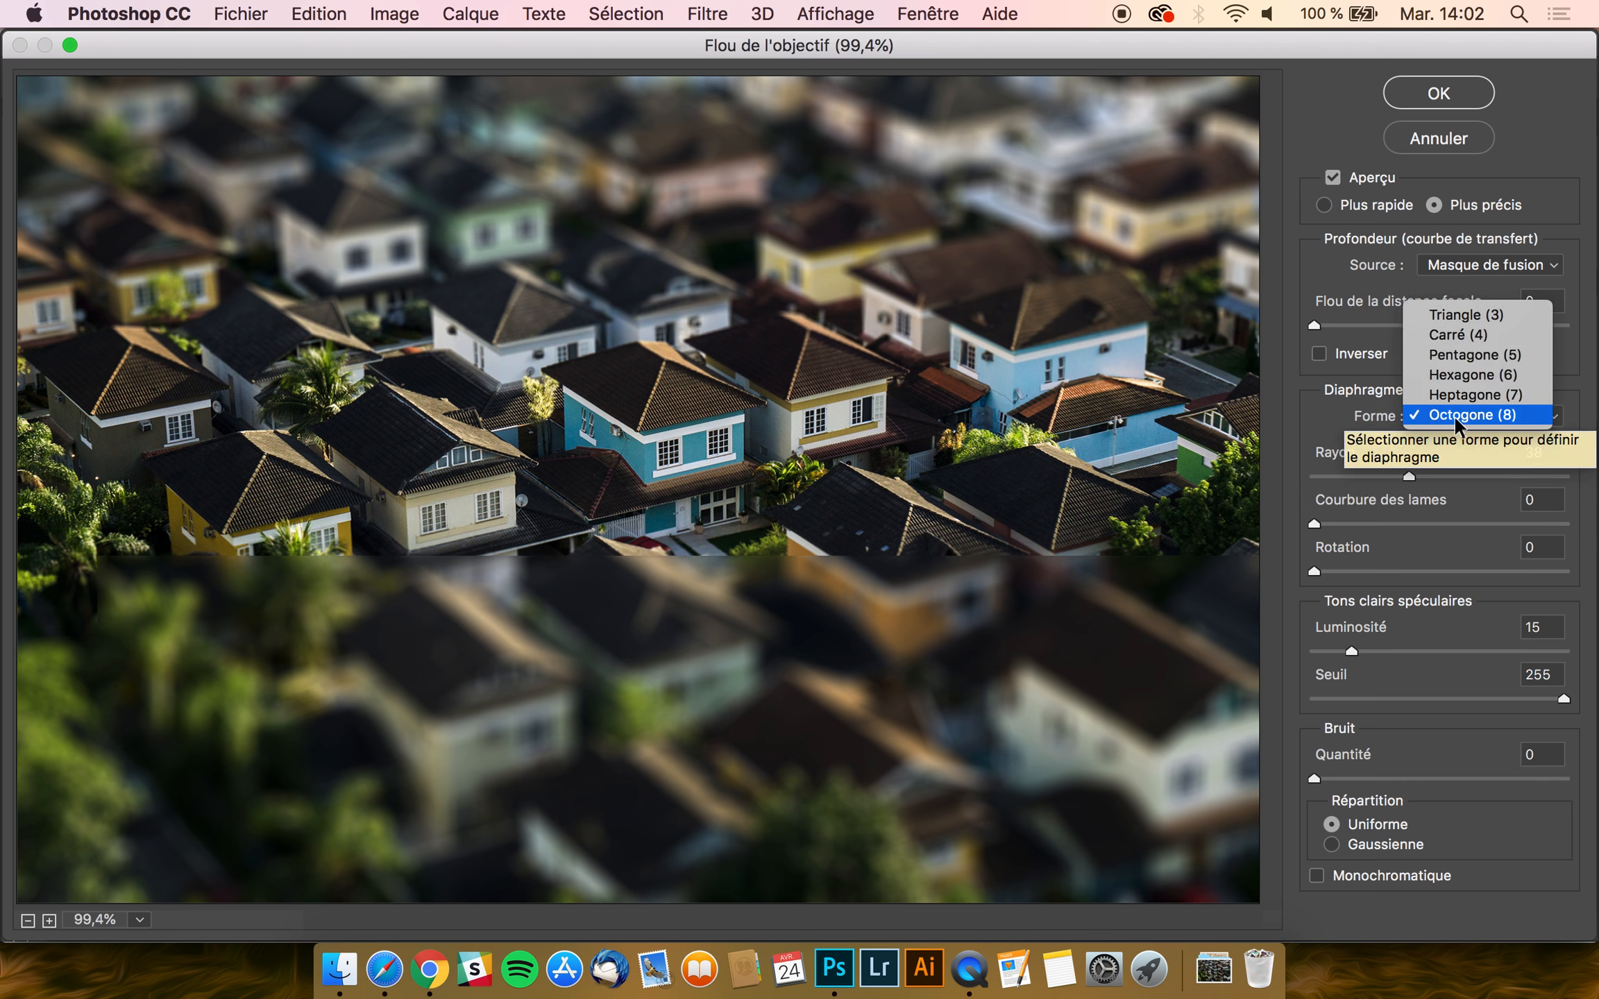
left_click(1454, 415)
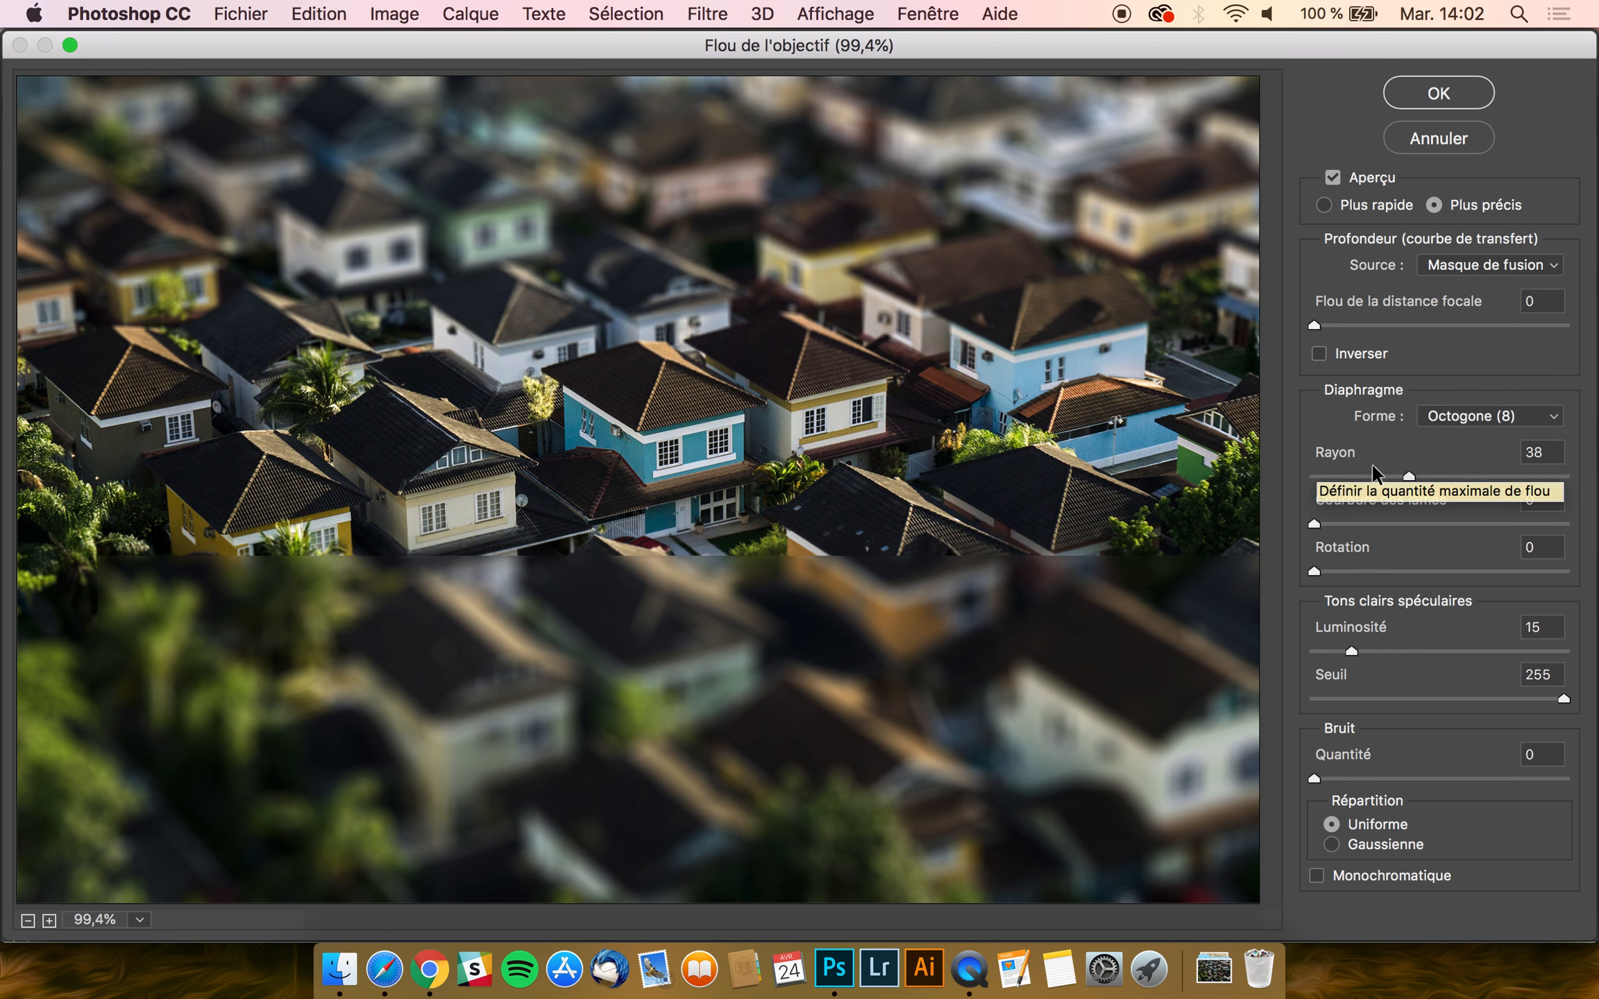
left_click(1380, 476)
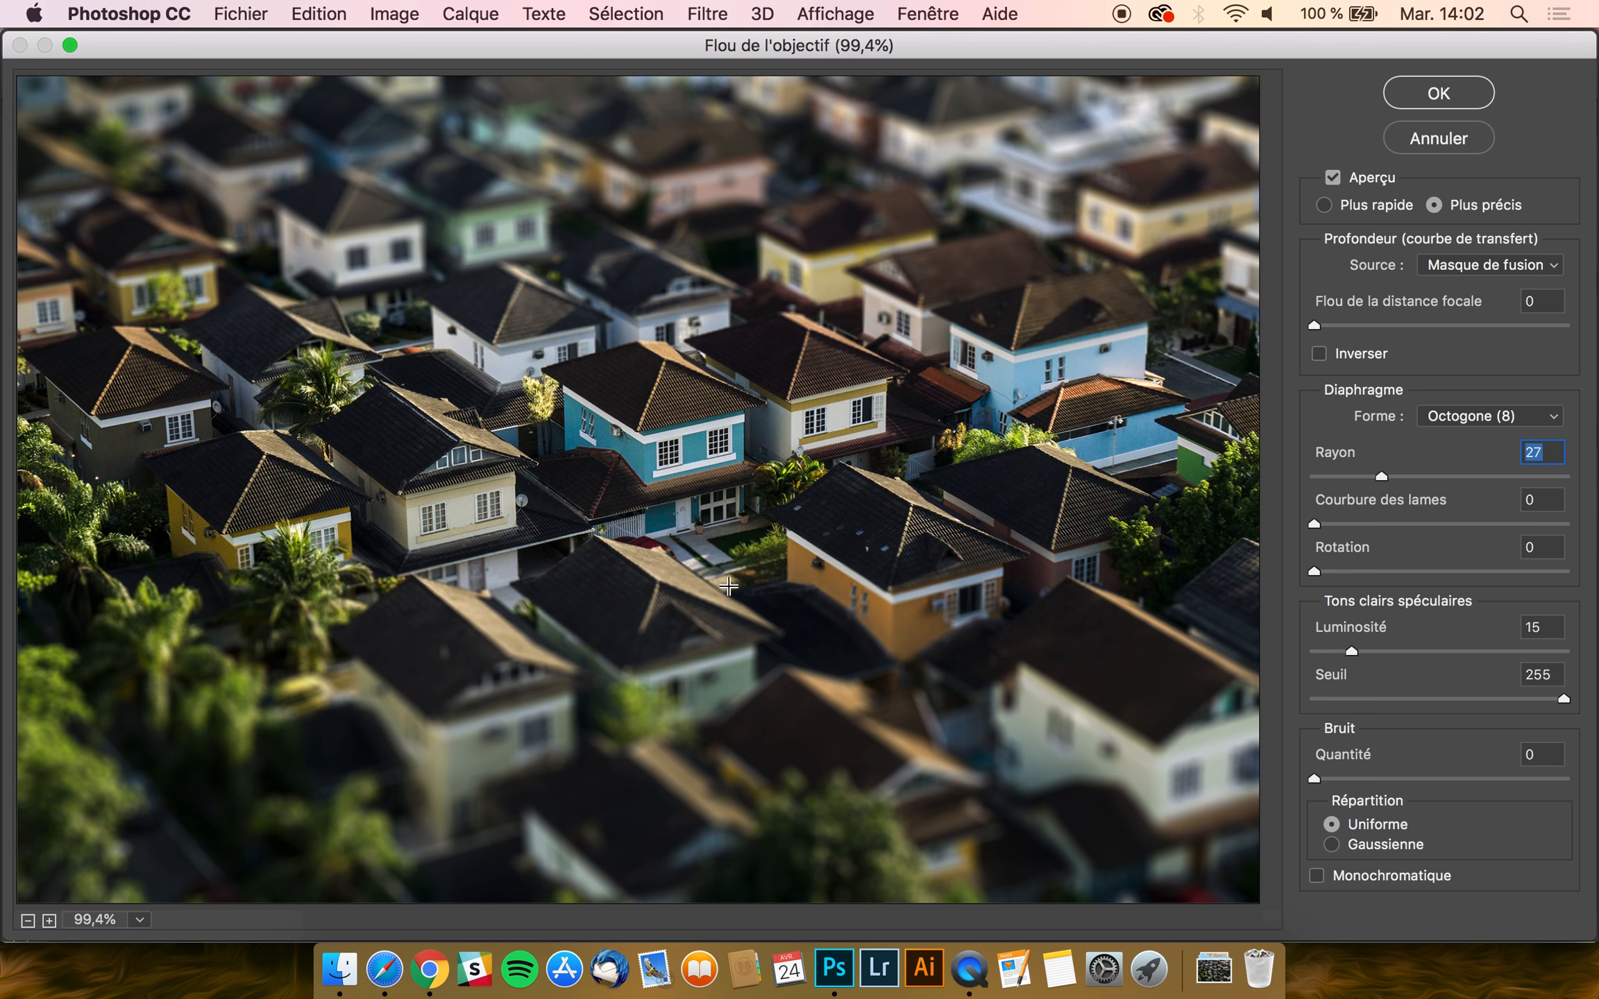
left_click(1472, 476)
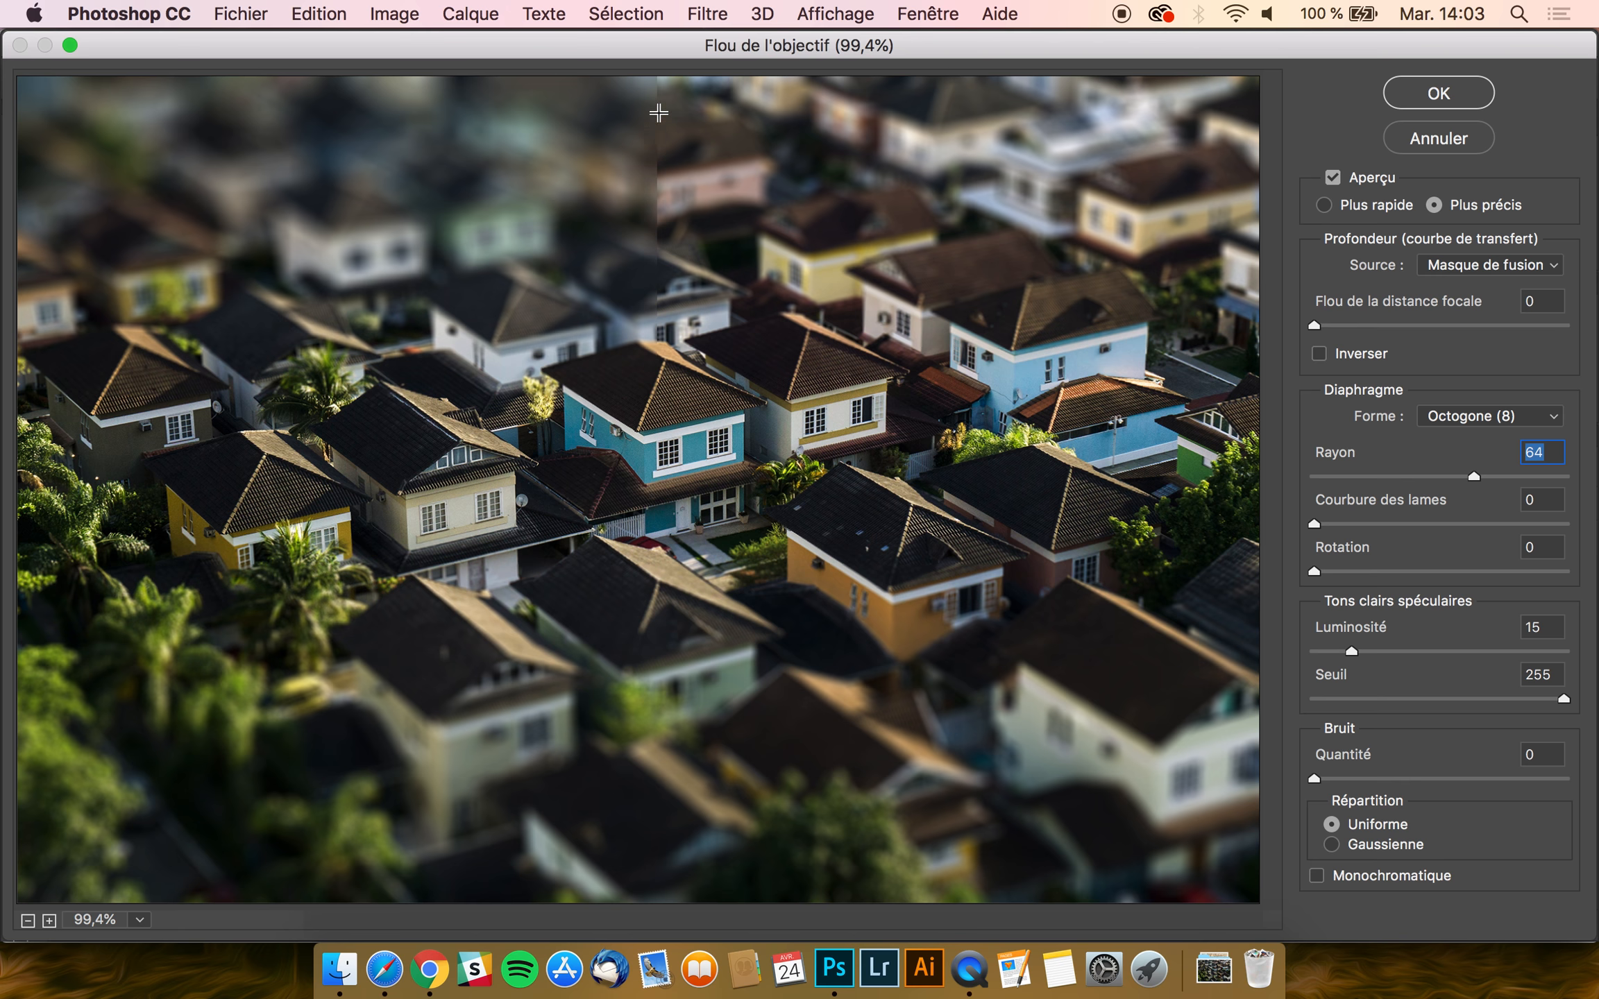
left_click(1376, 477)
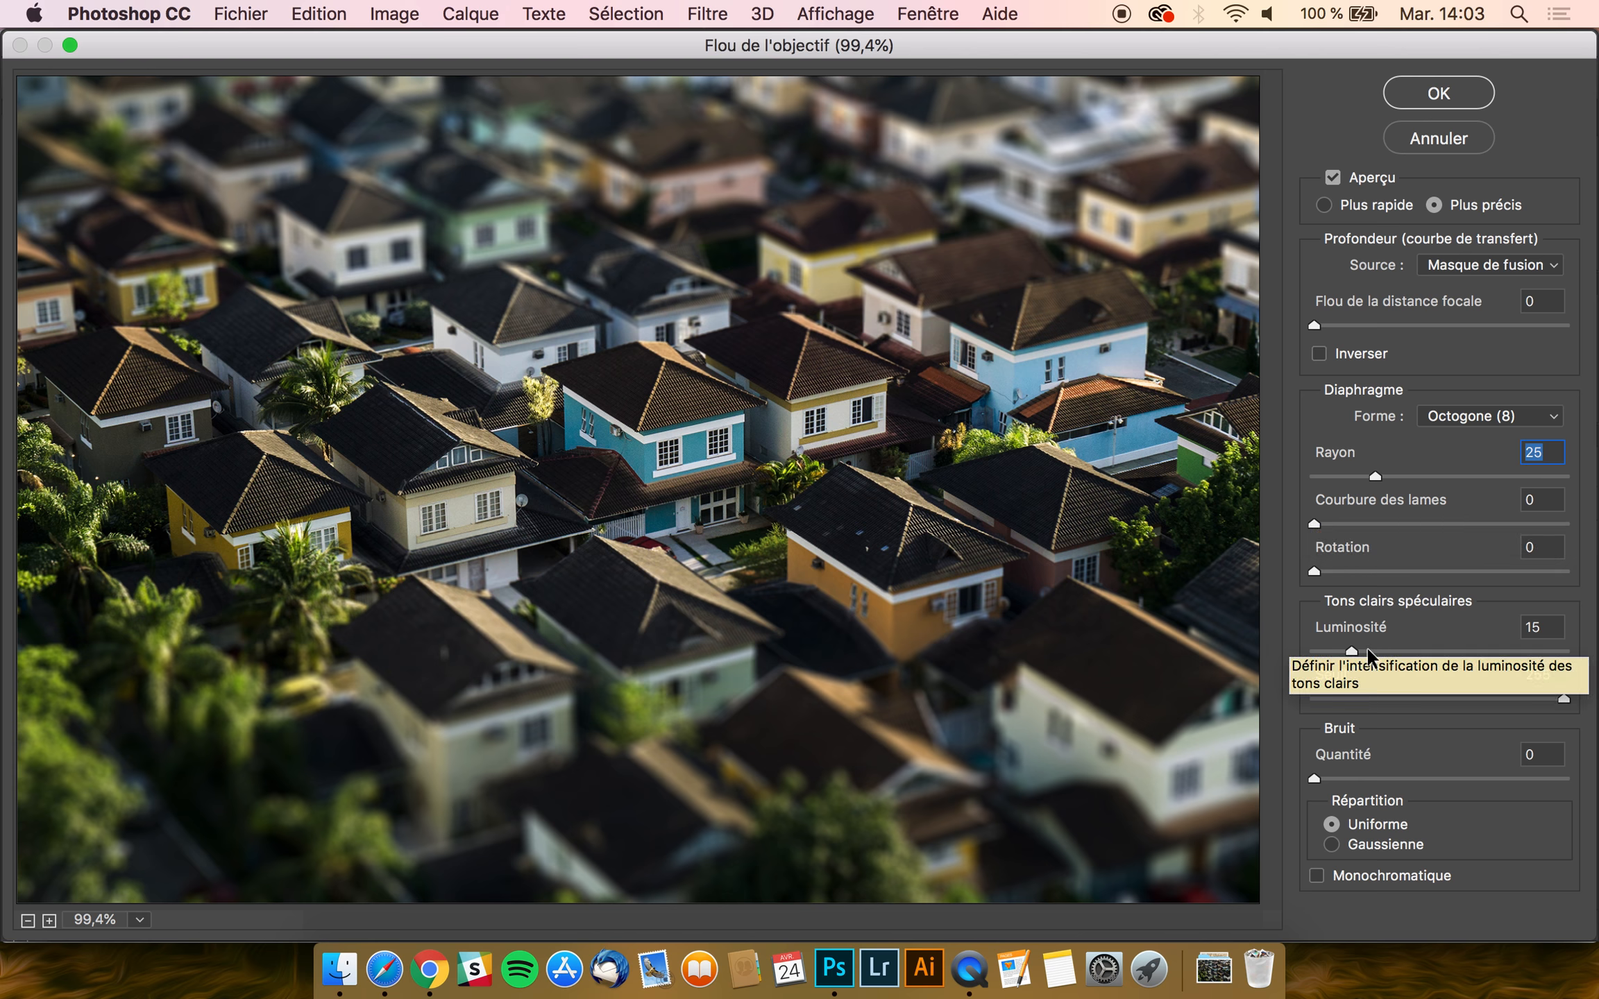
left_click_drag(1367, 646, 1377, 646)
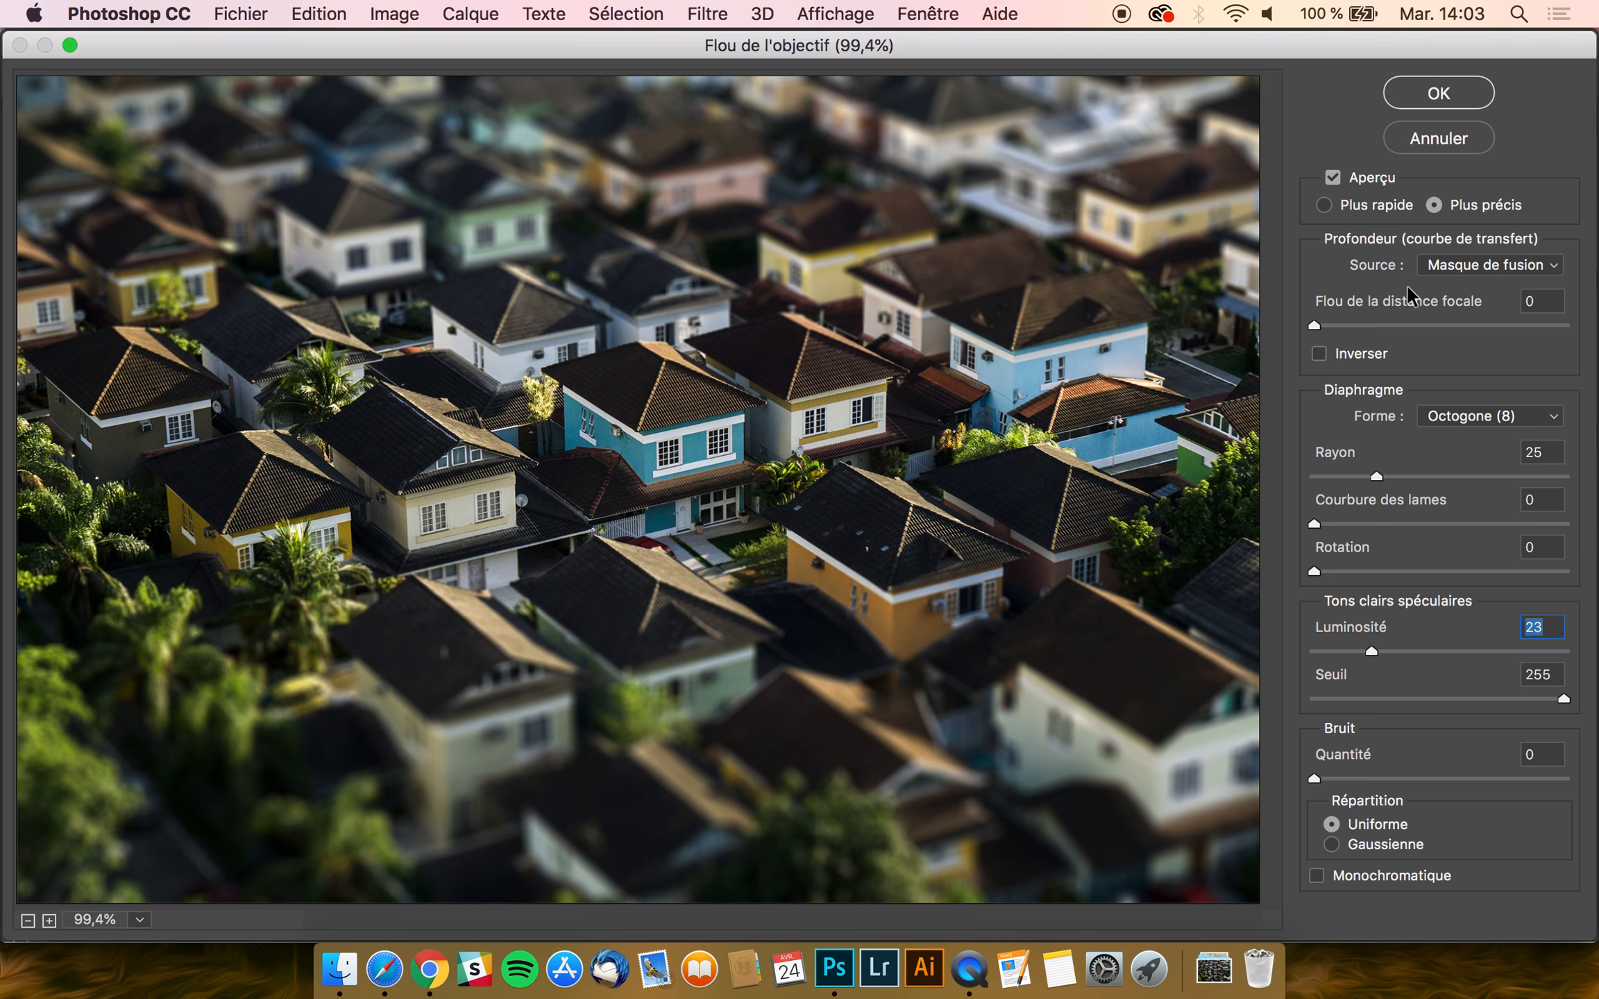
left_click(1440, 93)
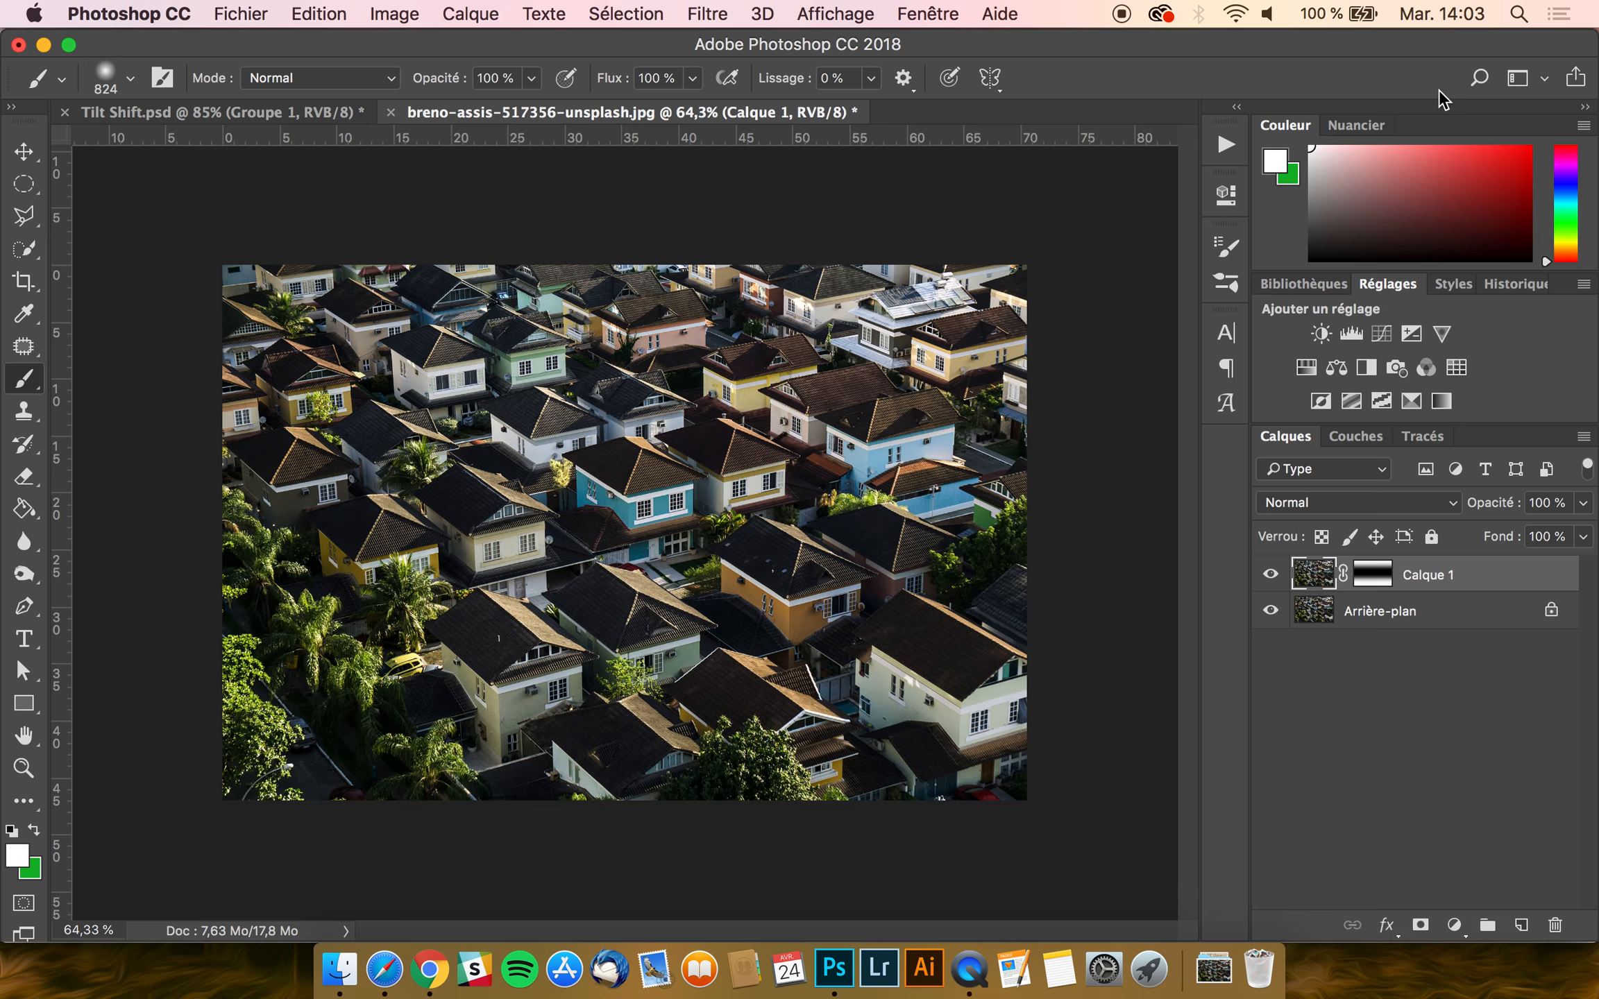
- Hide and reshow Calque 1 to compare the photo before and after the lens blur
left_click(1271, 575)
left_click(1274, 579)
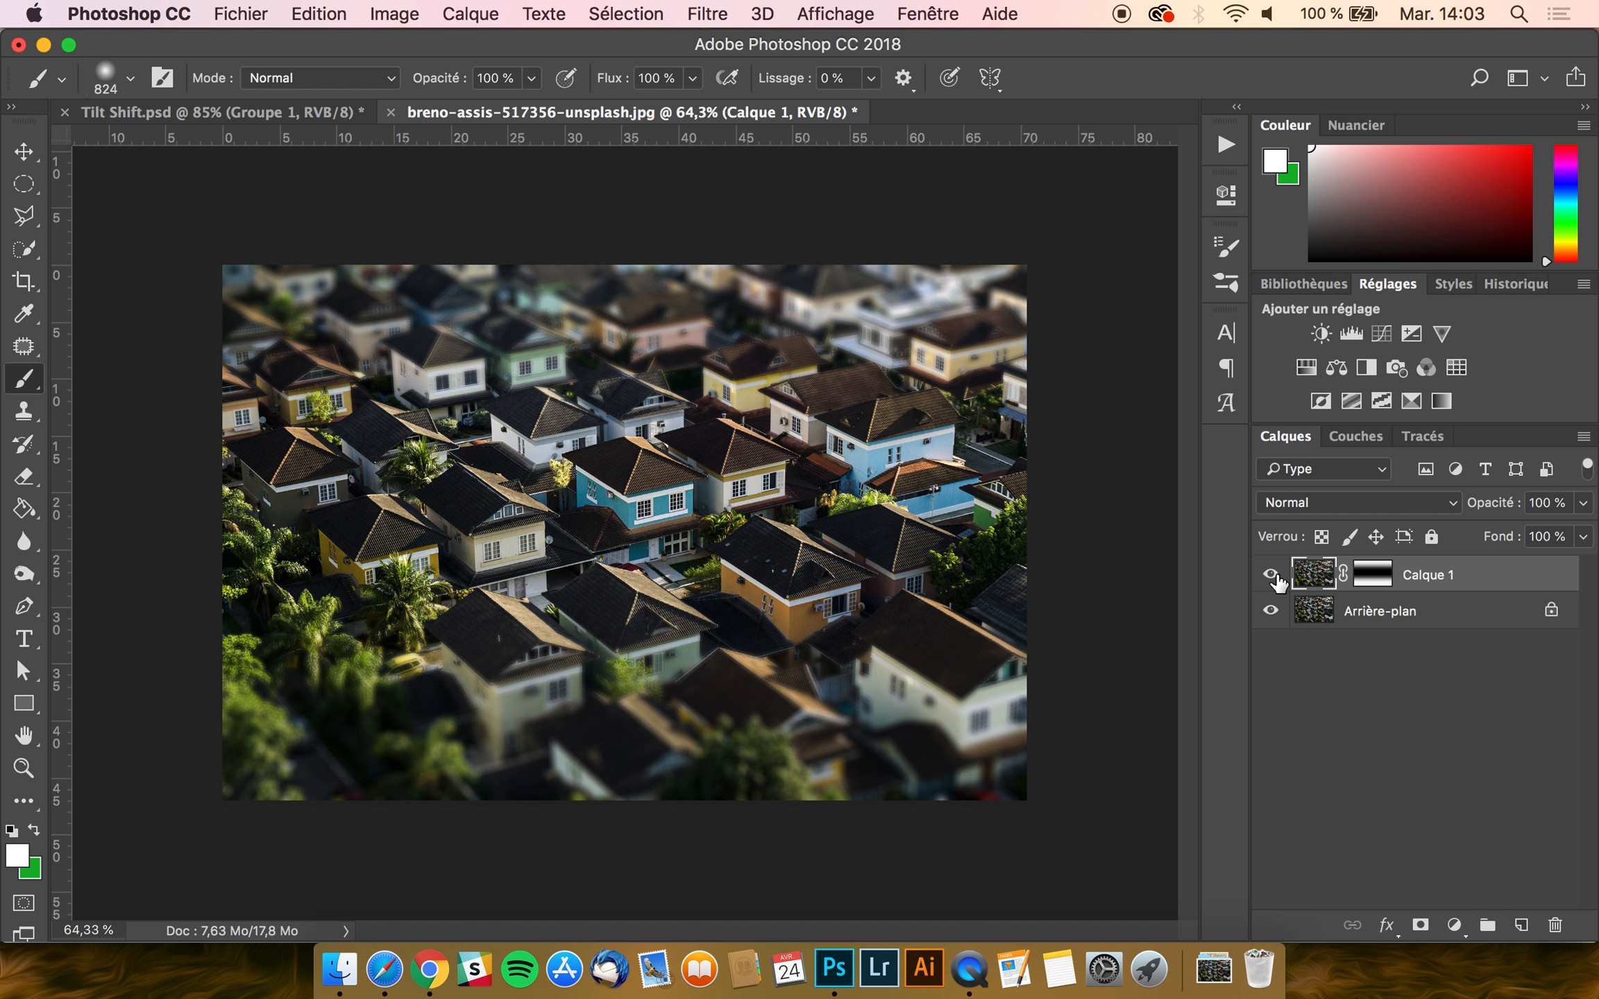
scroll(1110, 436, "up", 3)
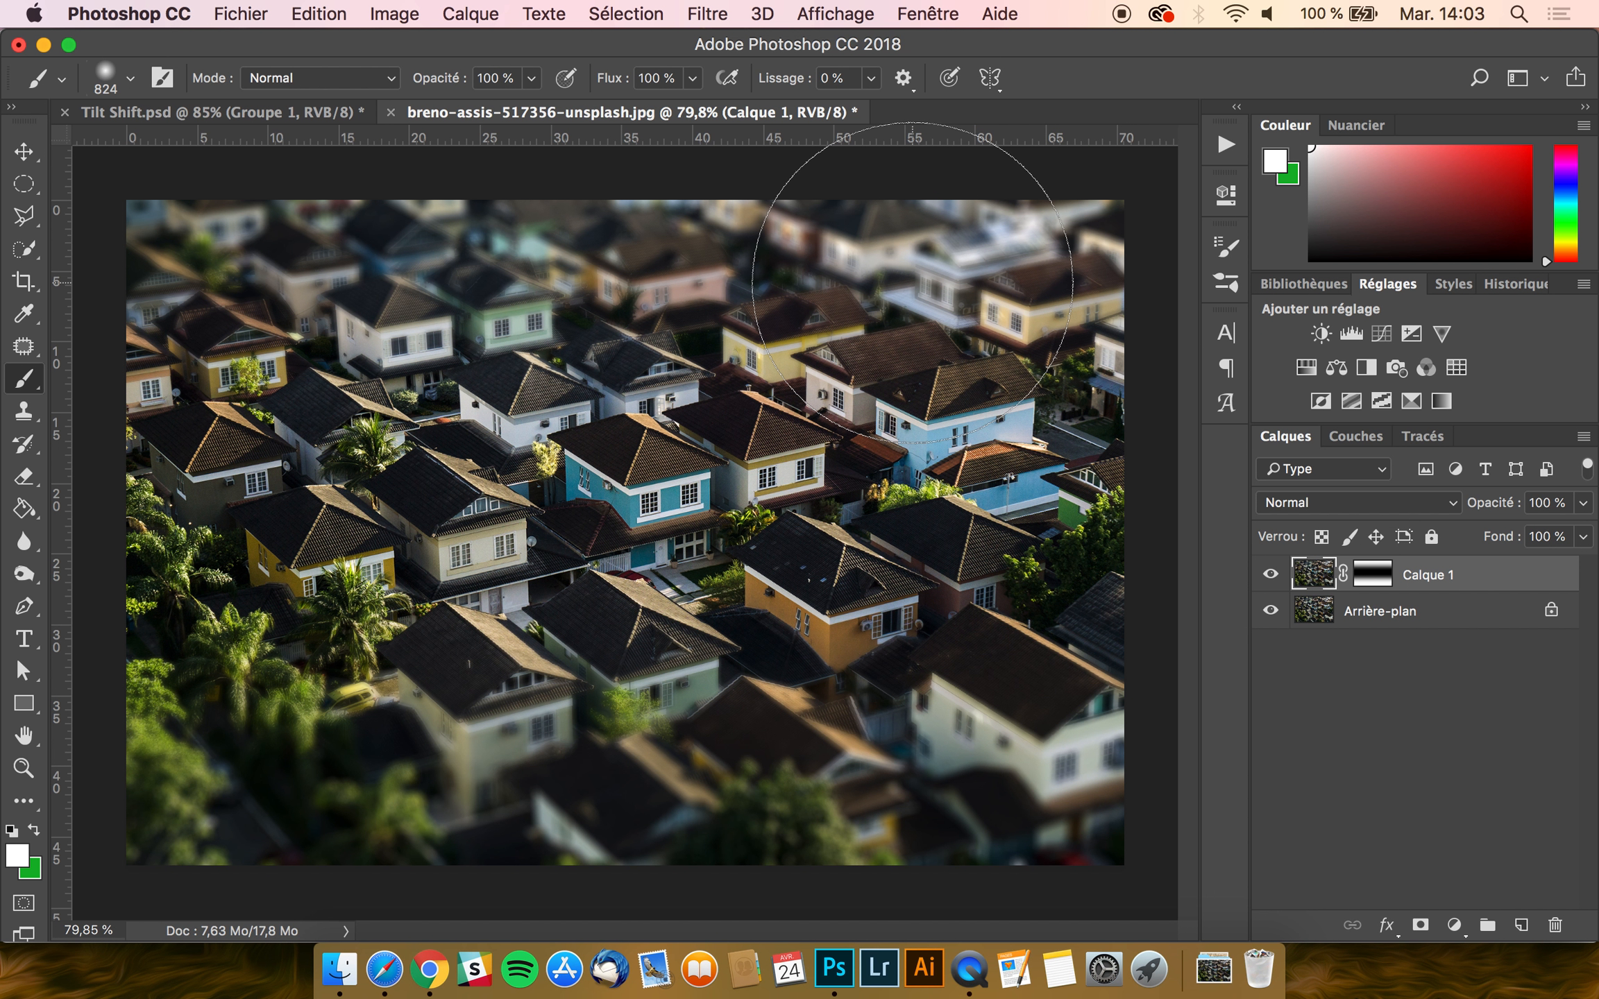
- Step back in the history to before the lens blur and apply Flou gaussien with a Rayon of 8,7 pixels to Calque 1
left_click(1513, 284)
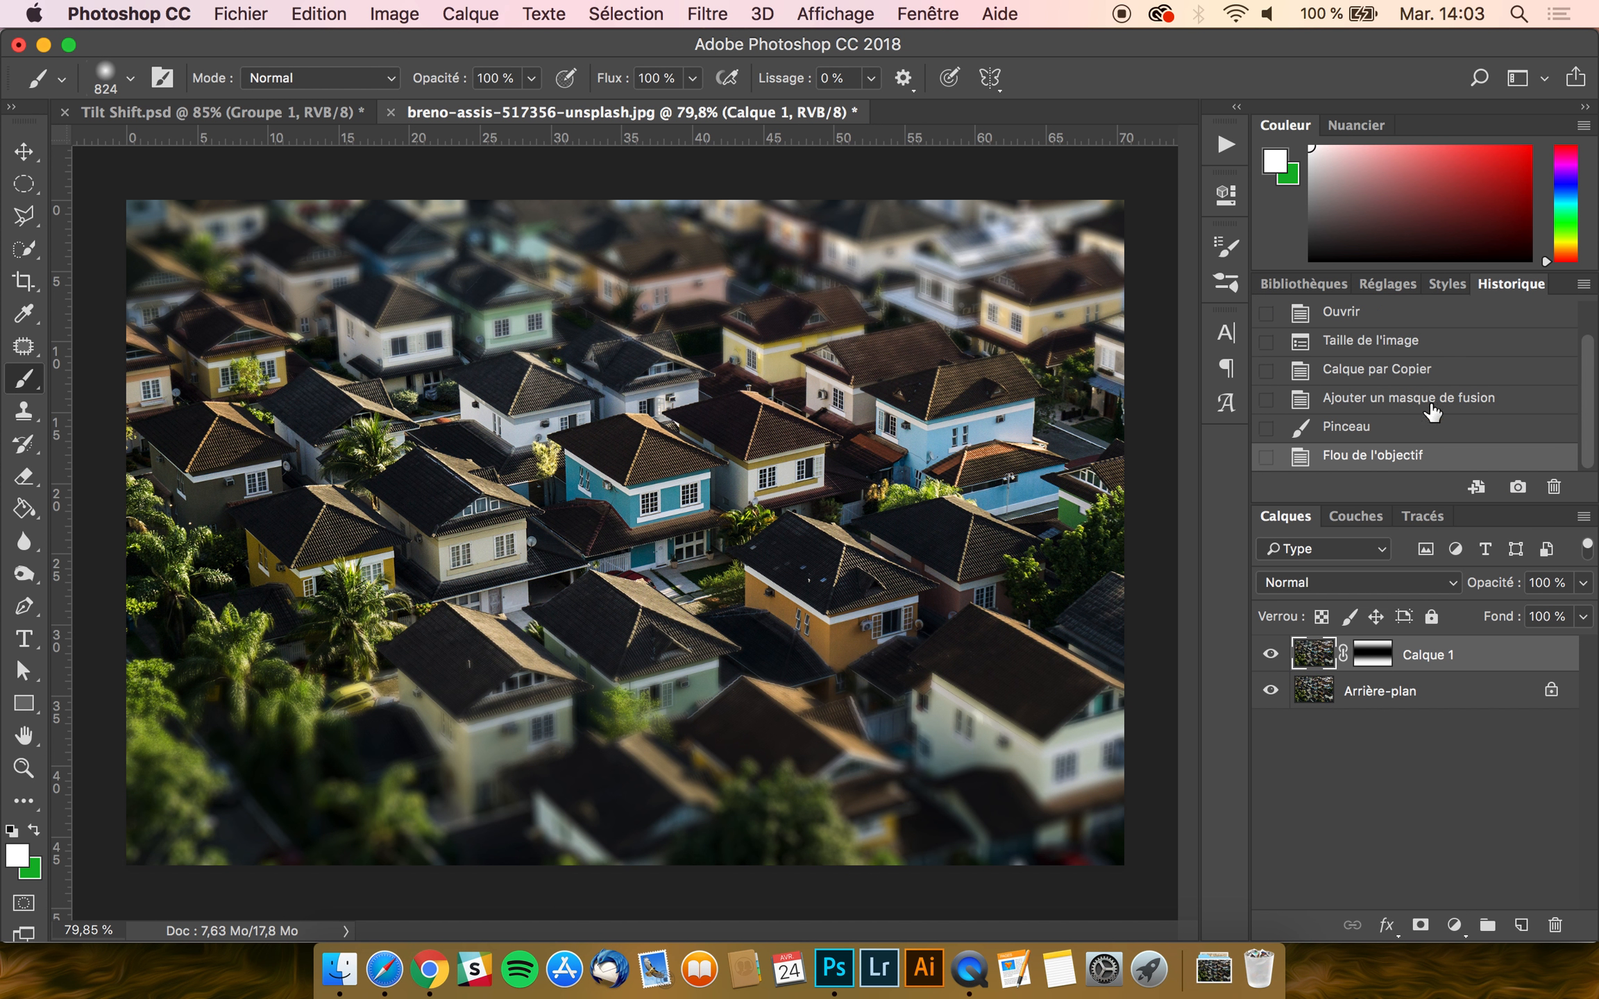
left_click(1432, 426)
left_click(707, 14)
mouse_move(798, 396)
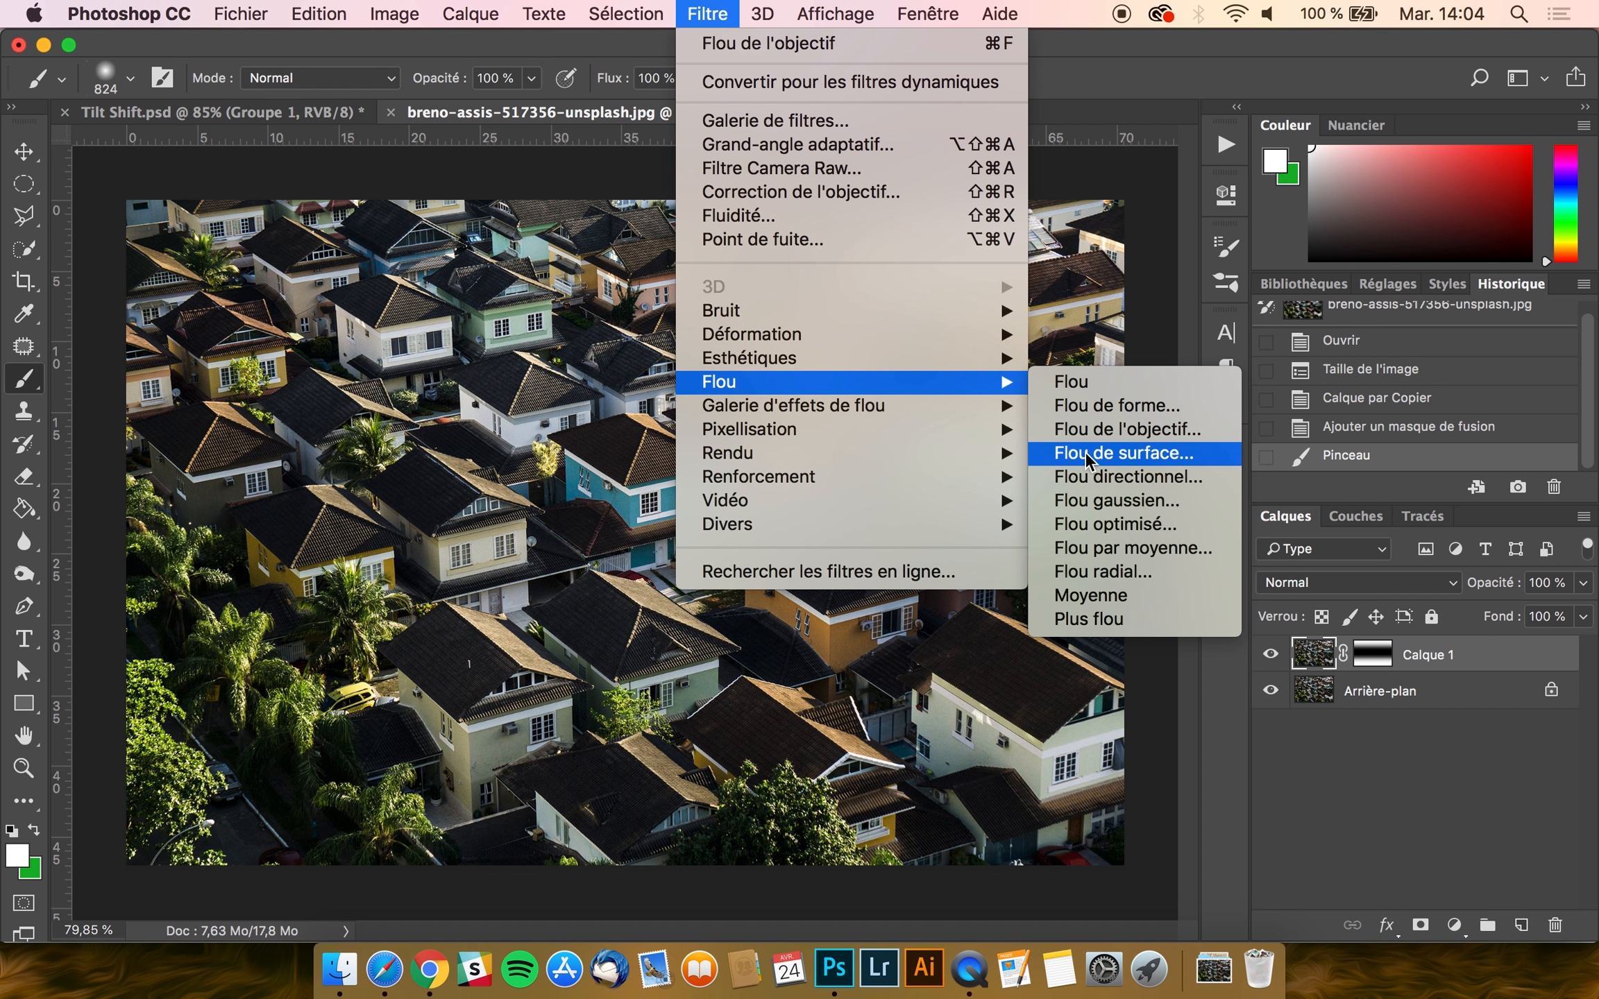
left_click(1178, 501)
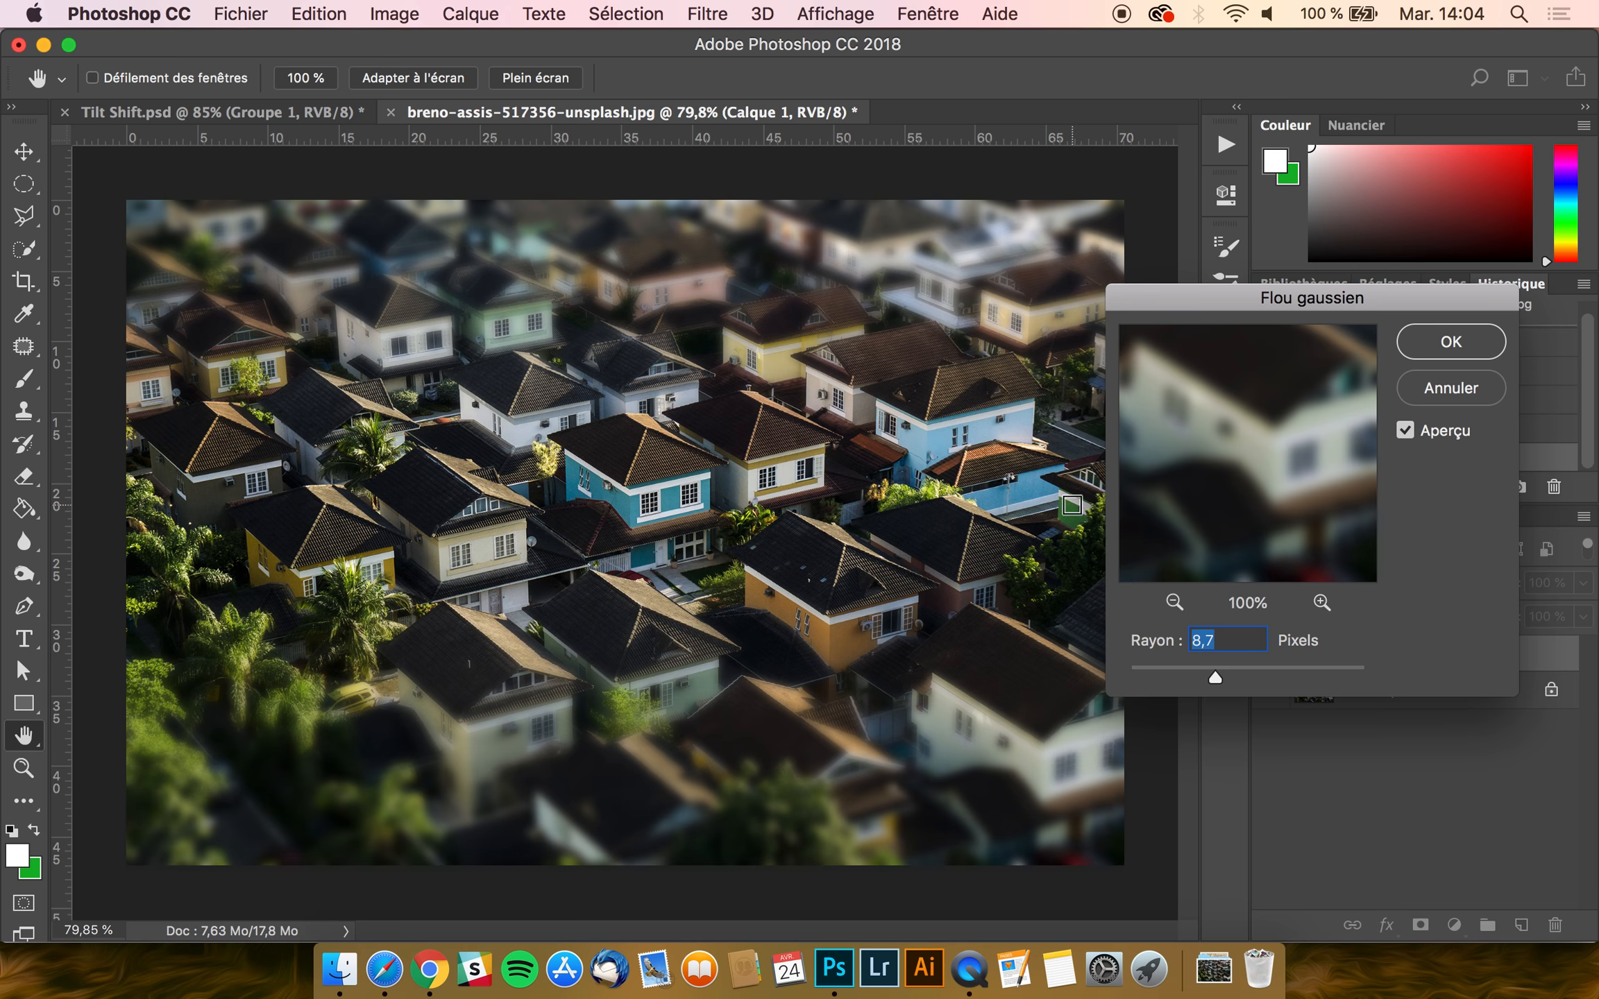
left_click(1449, 357)
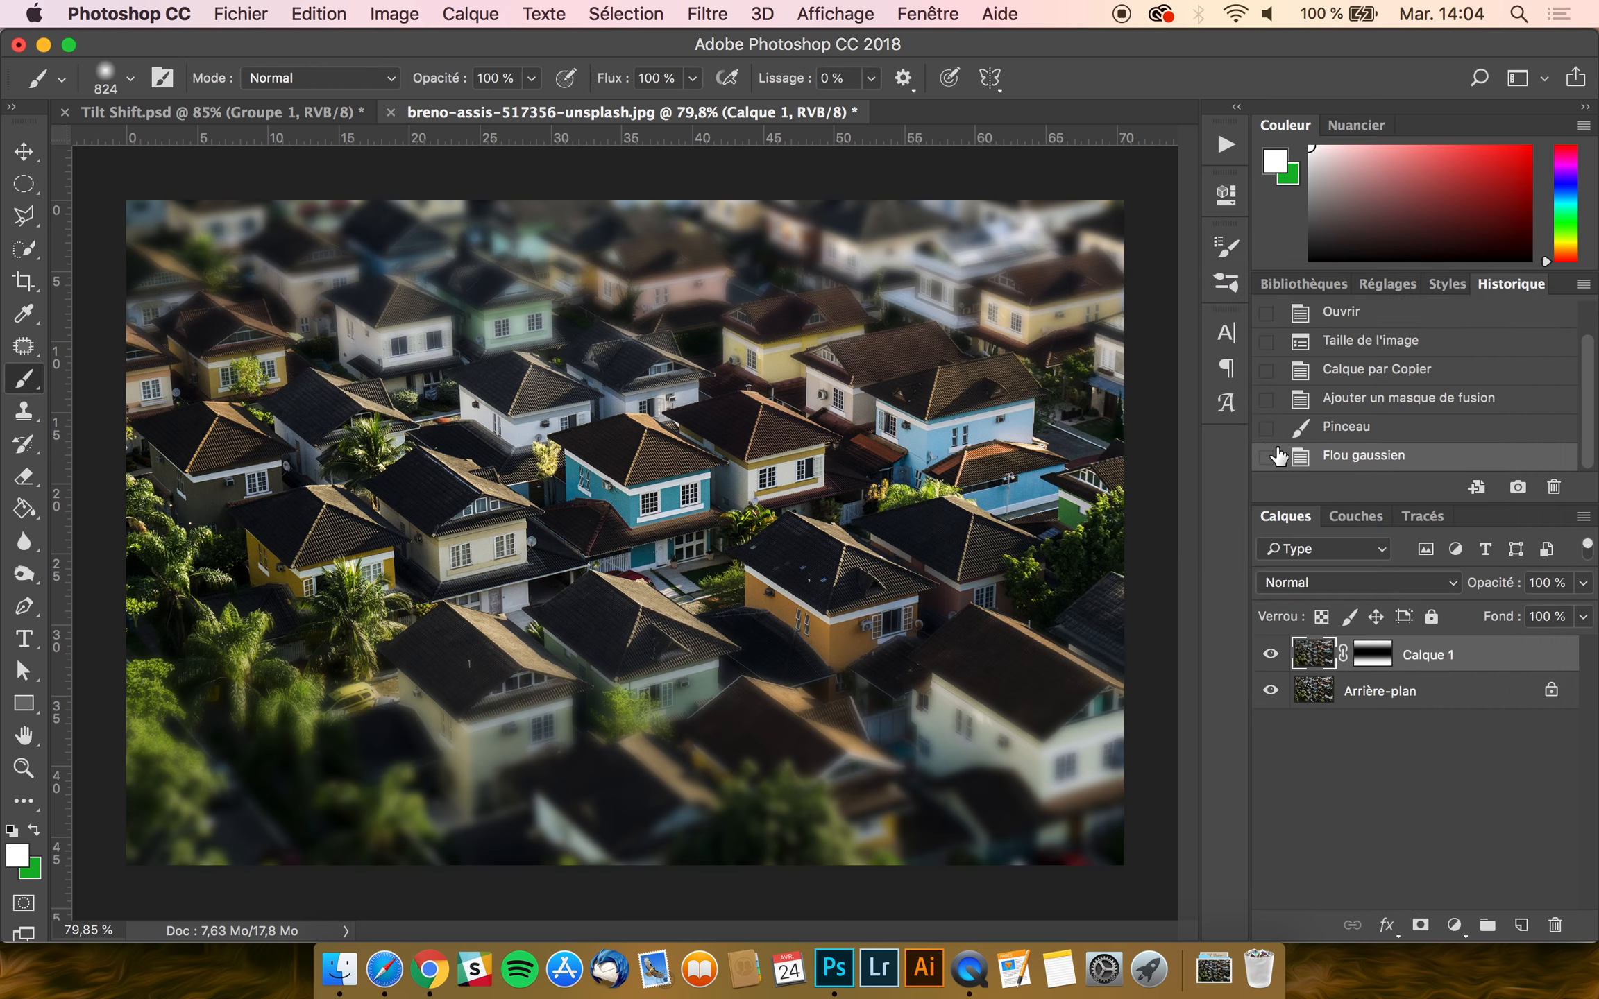
- Paint Calque 1's layer mask entirely white so the Gaussian blur covers the whole photo
left_click(1378, 663)
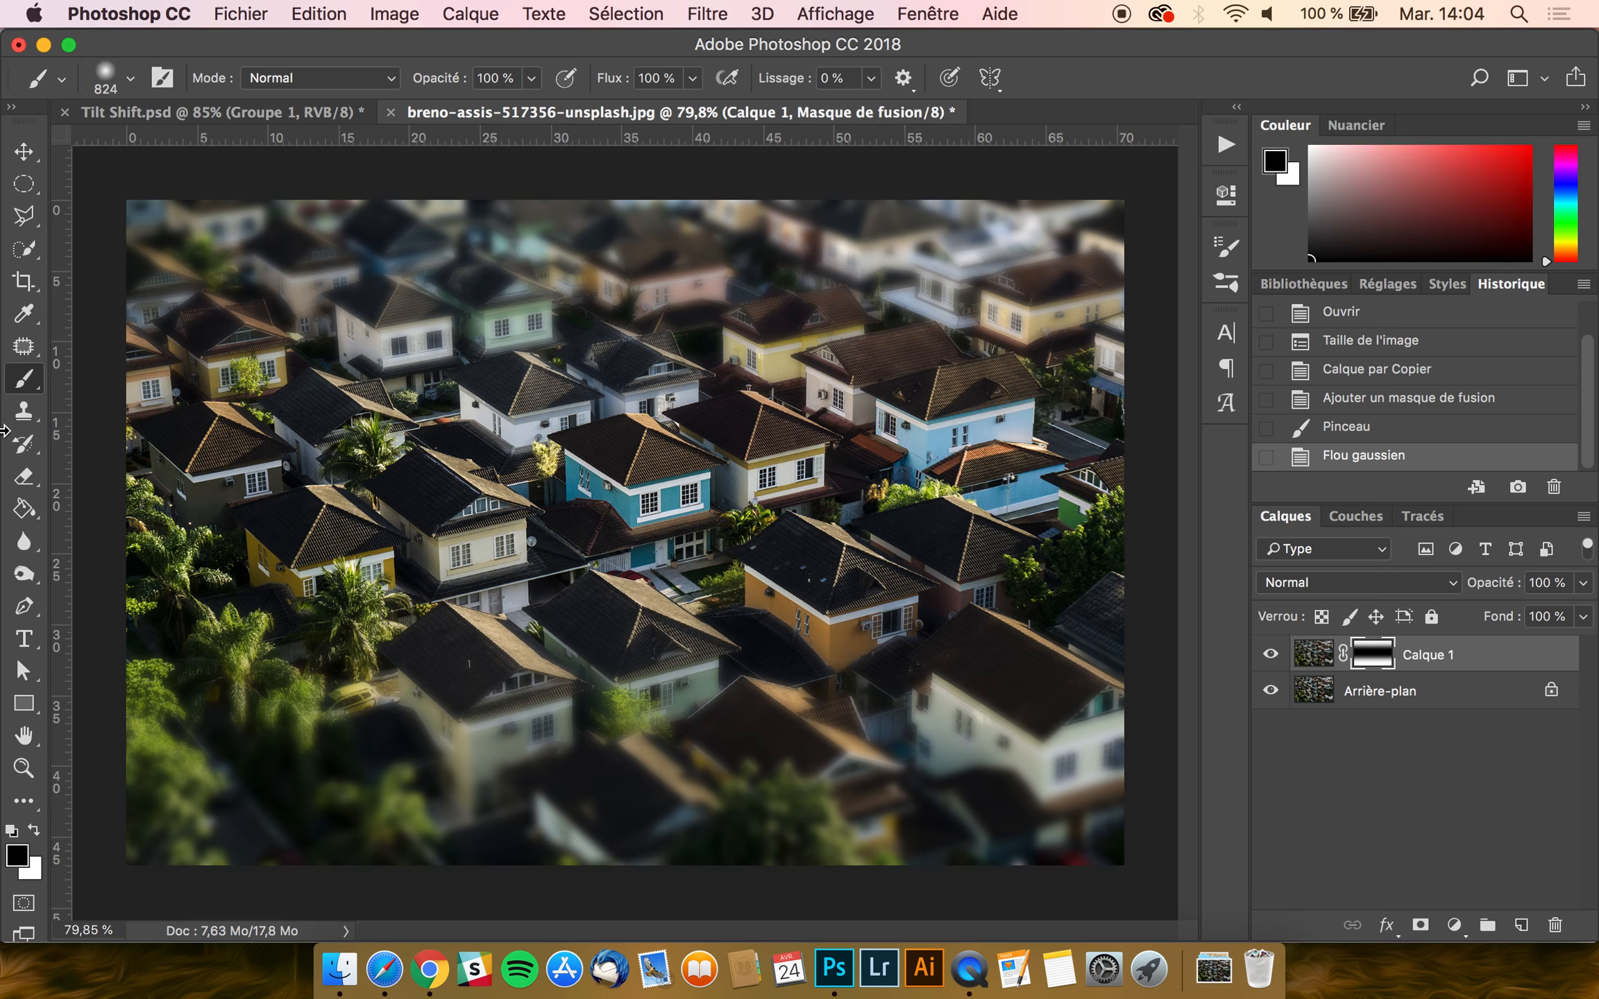
left_click(33, 830)
left_click(962, 616)
mouse_move(963, 616)
left_mouse_down()
mouse_move(814, 548)
mouse_move(952, 490)
mouse_move(917, 388)
mouse_move(1032, 562)
mouse_move(949, 411)
mouse_move(1046, 620)
mouse_move(701, 342)
mouse_move(674, 533)
mouse_move(582, 331)
mouse_move(749, 526)
mouse_move(281, 364)
mouse_move(446, 429)
mouse_move(188, 528)
mouse_move(498, 547)
mouse_move(171, 592)
mouse_move(154, 715)
left_mouse_up()
- Paint black on Calque 1's mask over the central blue house and the foreground houses to bring back sharpness there
left_click(33, 830)
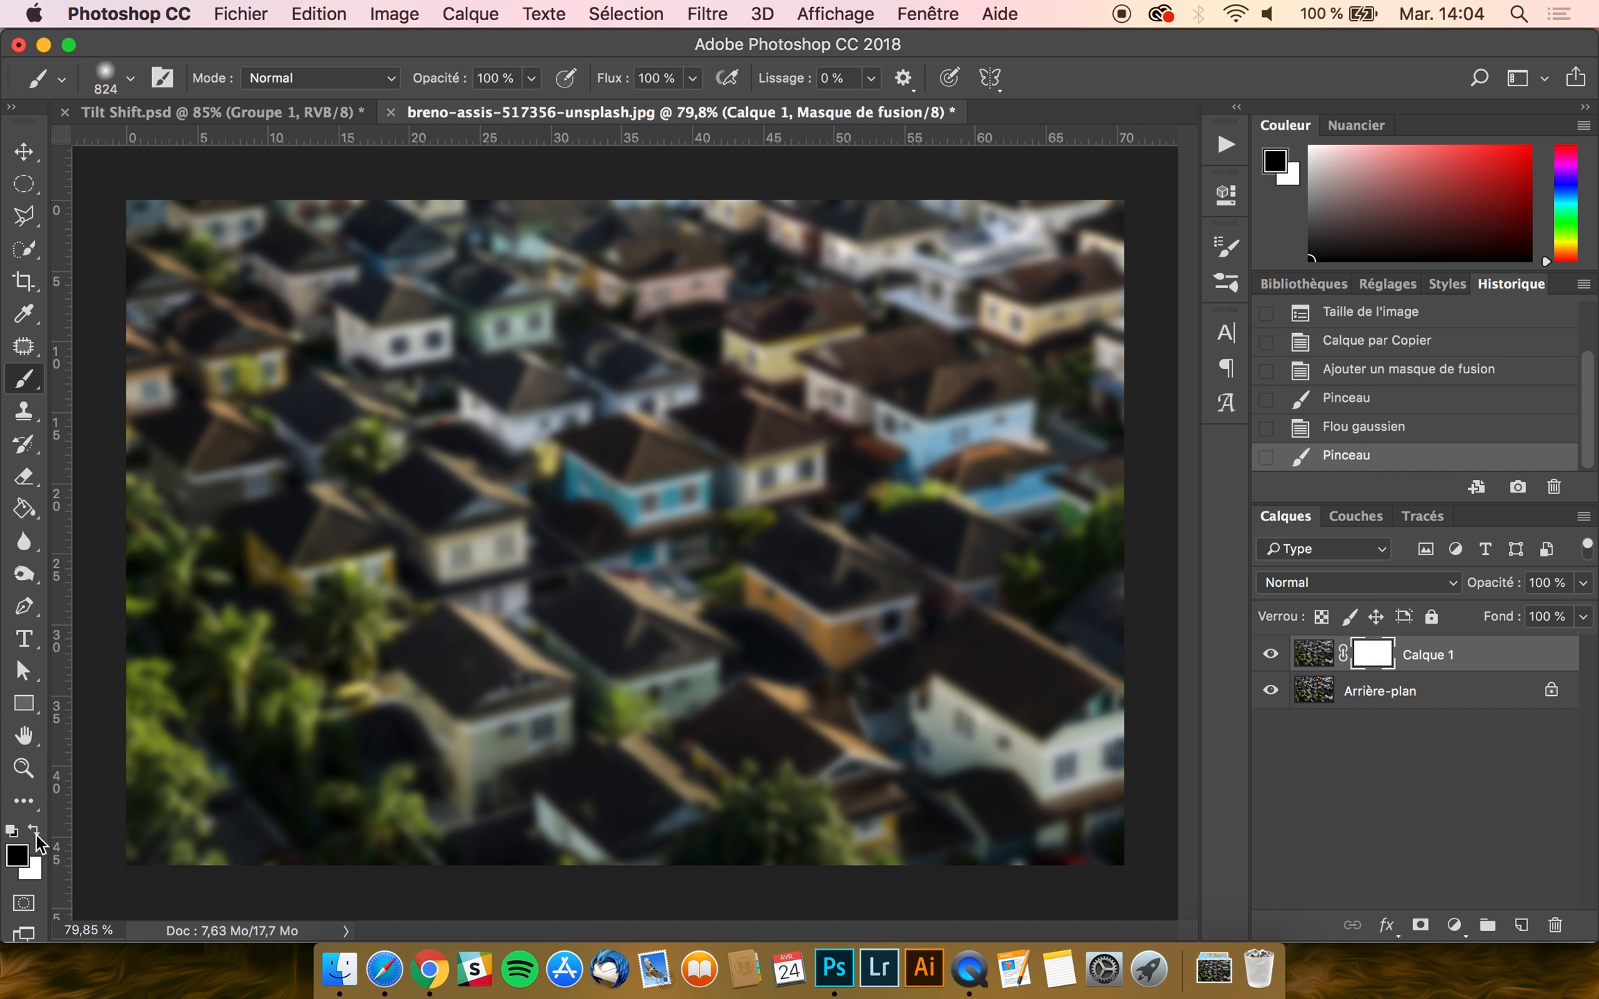
mouse_move(681, 499)
left_mouse_down()
mouse_move(656, 524)
mouse_move(914, 489)
left_mouse_up()
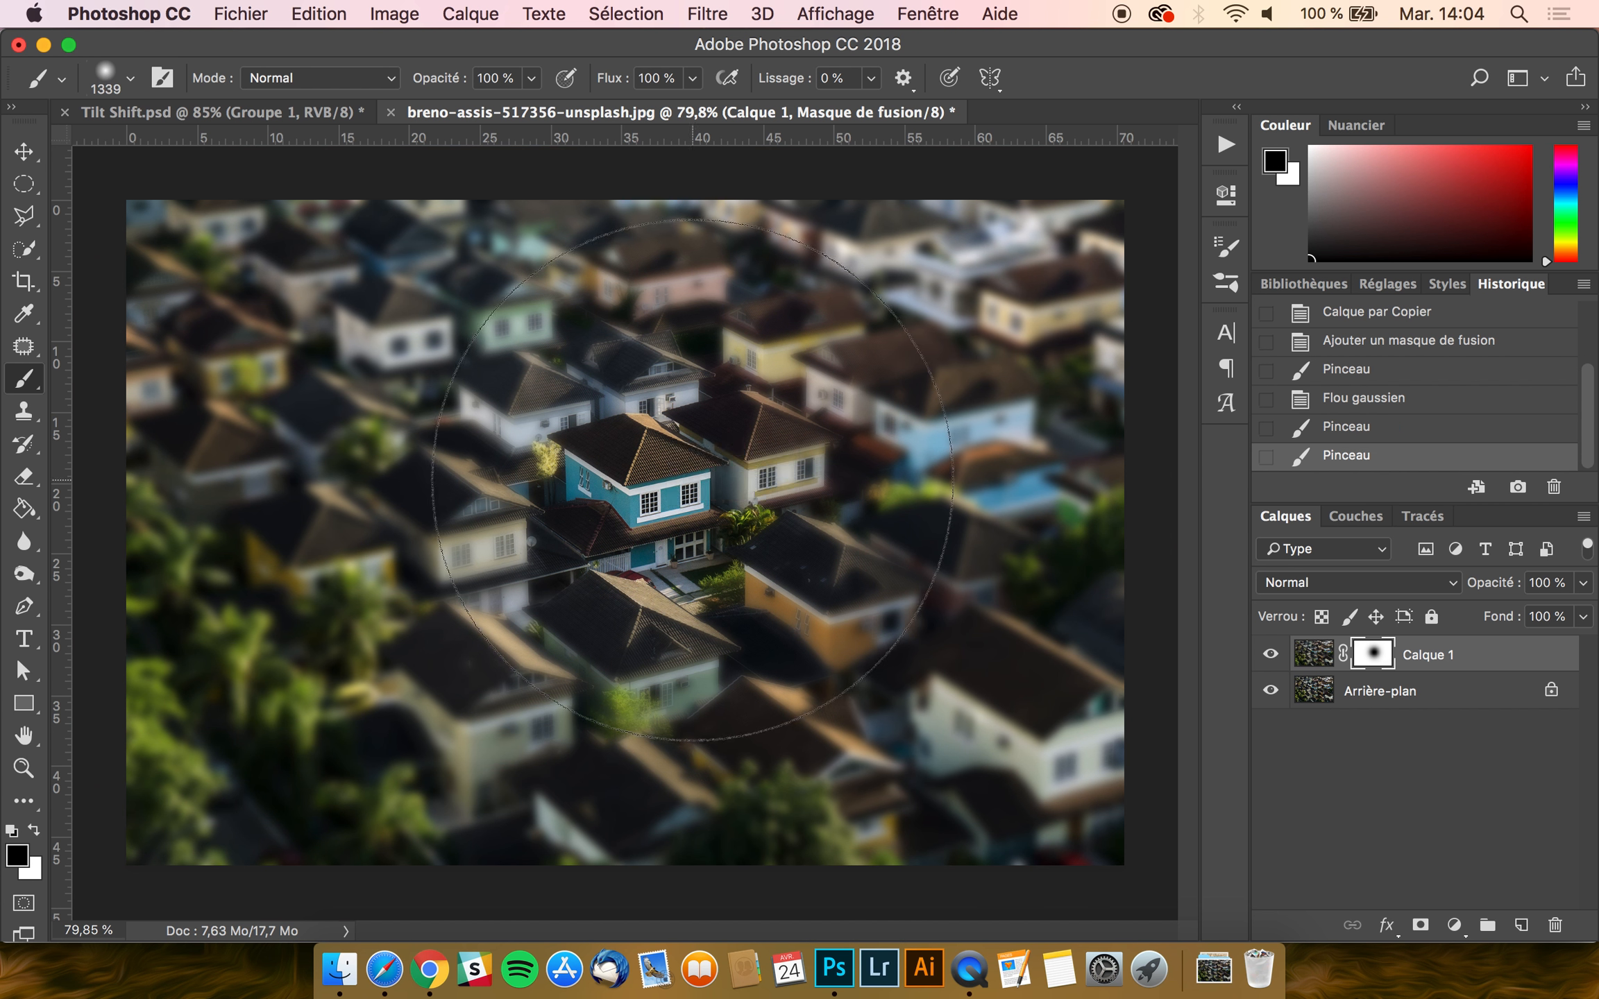
mouse_move(691, 479)
left_mouse_down()
mouse_move(732, 529)
mouse_move(318, 501)
left_mouse_up()
mouse_move(1003, 727)
left_mouse_down()
mouse_move(993, 680)
mouse_move(1027, 763)
mouse_move(710, 857)
mouse_move(625, 770)
mouse_move(243, 798)
left_mouse_up()
mouse_move(321, 718)
left_mouse_down()
mouse_move(57, 612)
mouse_move(52, 592)
mouse_move(97, 791)
mouse_move(699, 768)
mouse_move(900, 803)
mouse_move(906, 772)
left_mouse_up()
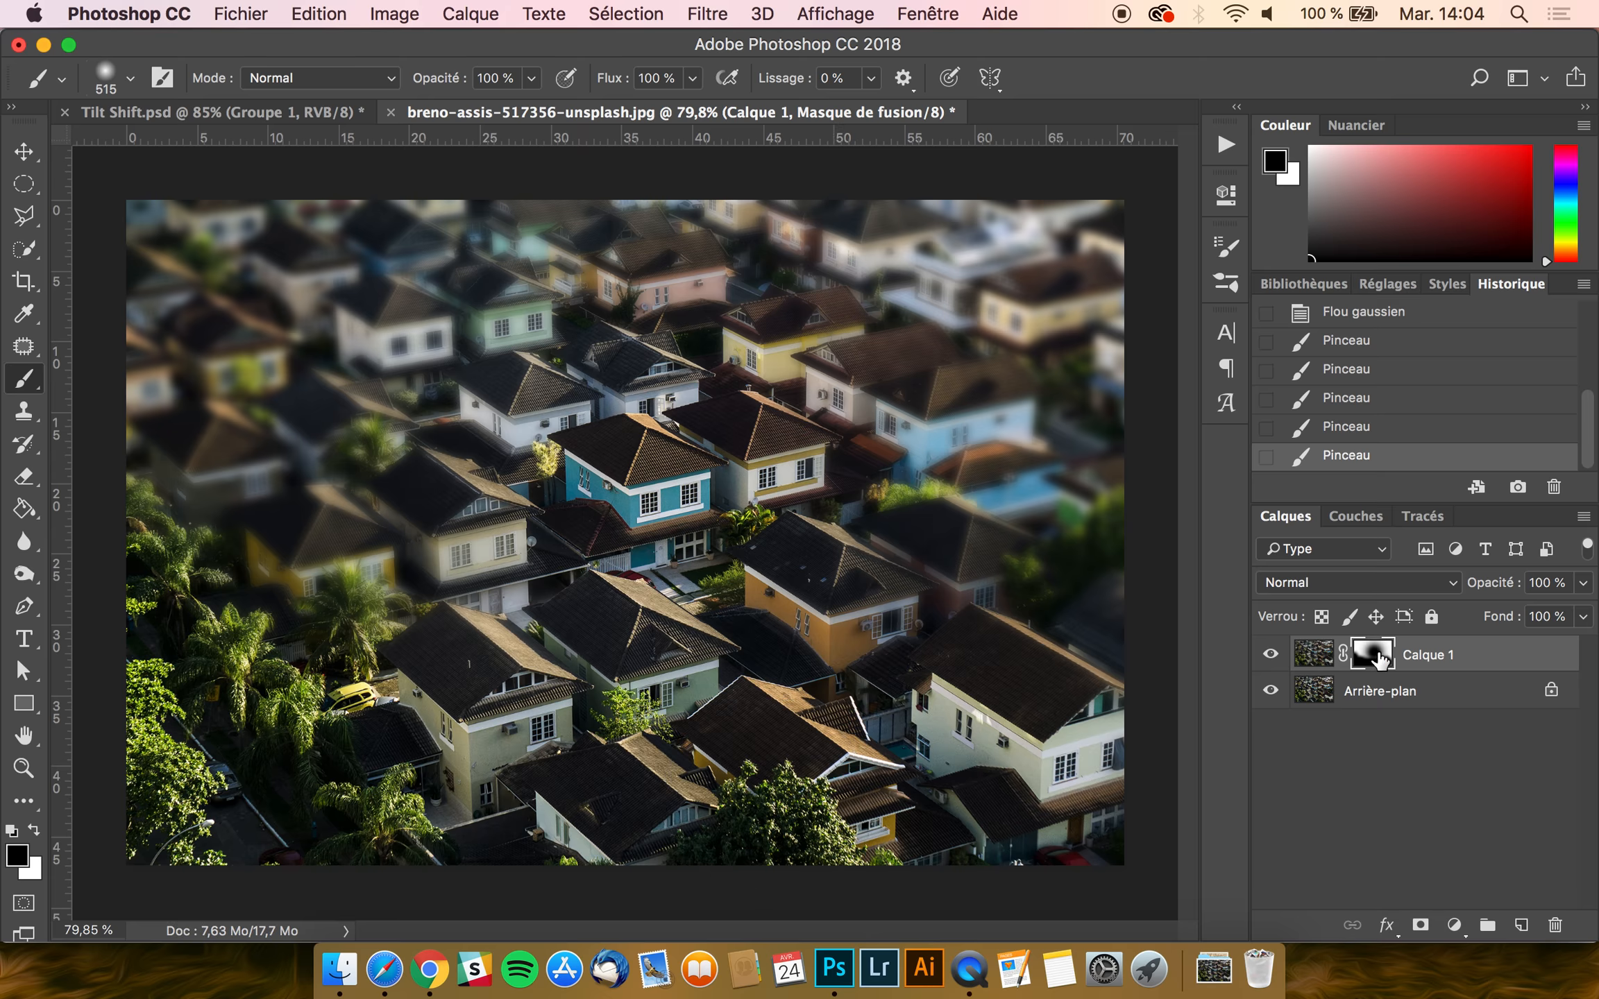
- Look at the finished example in Tilt Shift.psd and return to the breno-assis photo
left_click(242, 113)
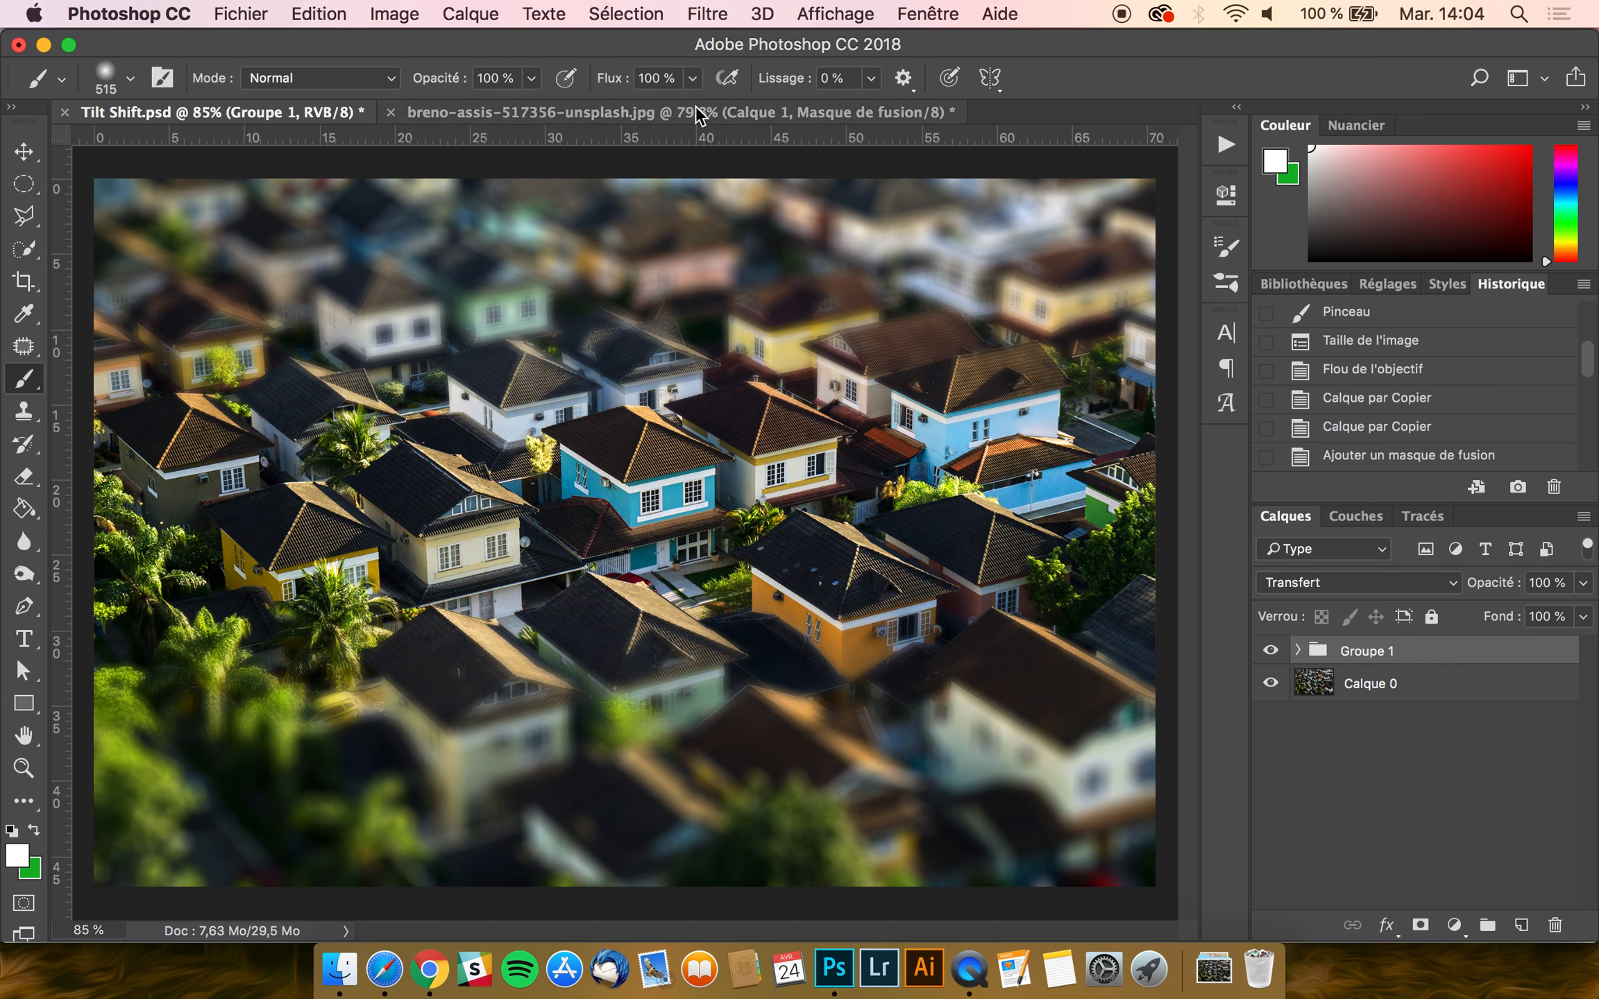
left_click(645, 114)
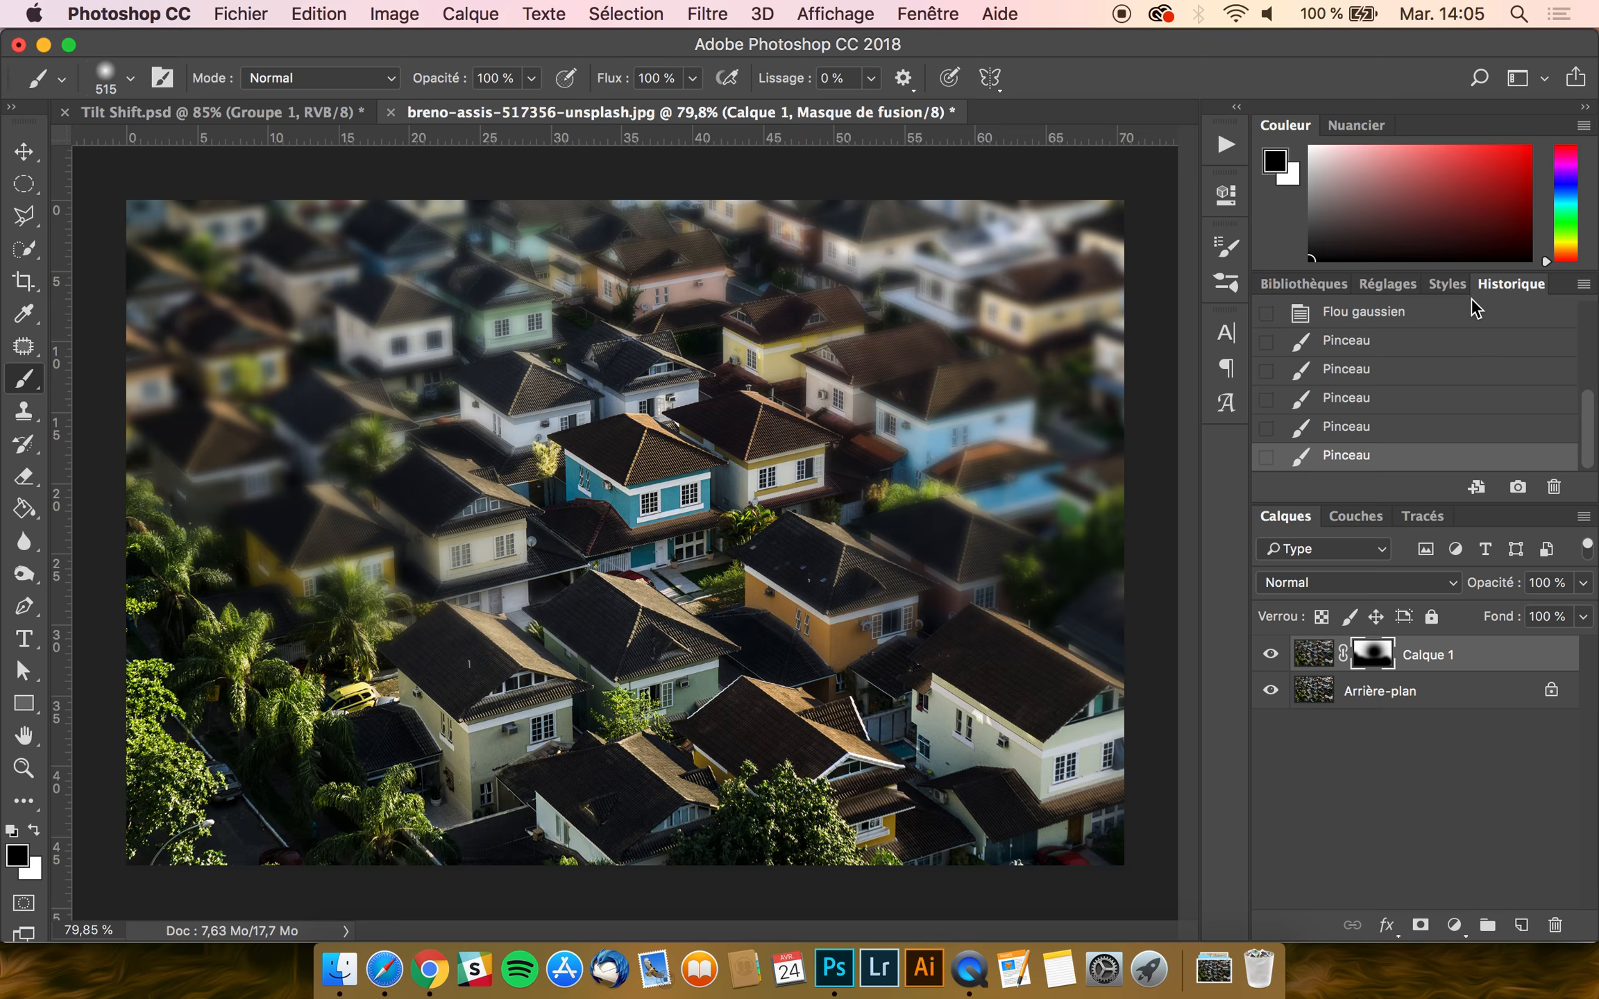
- Add a Teinte/Saturation adjustment layer above Calque 1 with Saturation at +29
left_click(1447, 285)
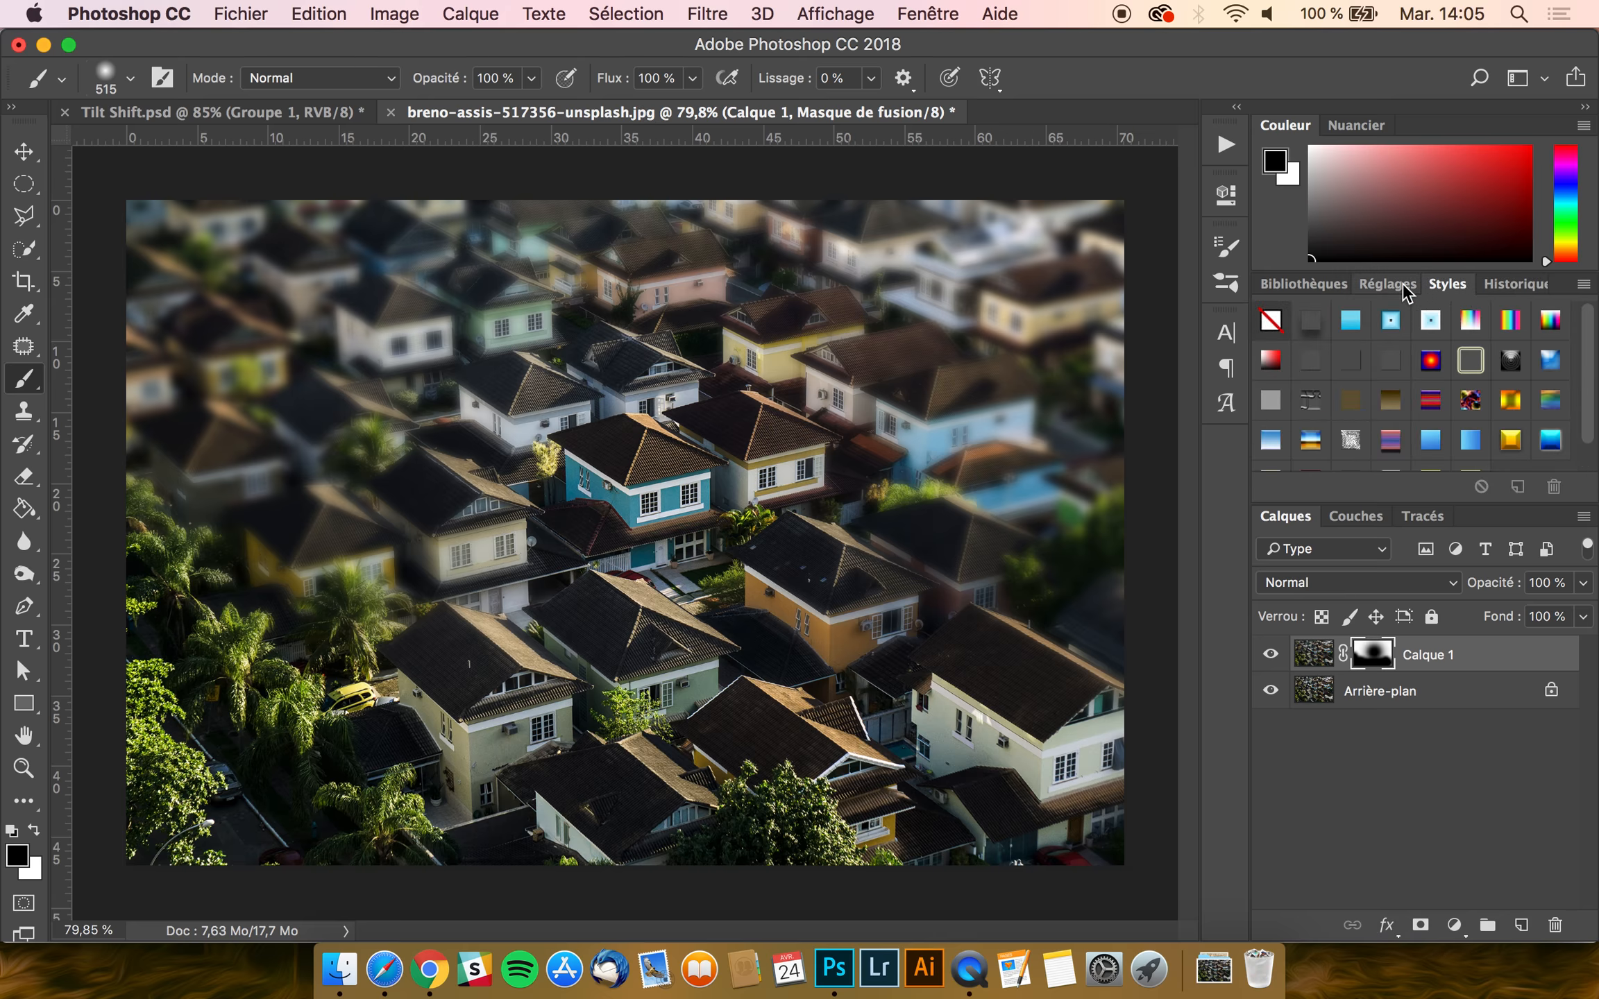
left_click(1388, 284)
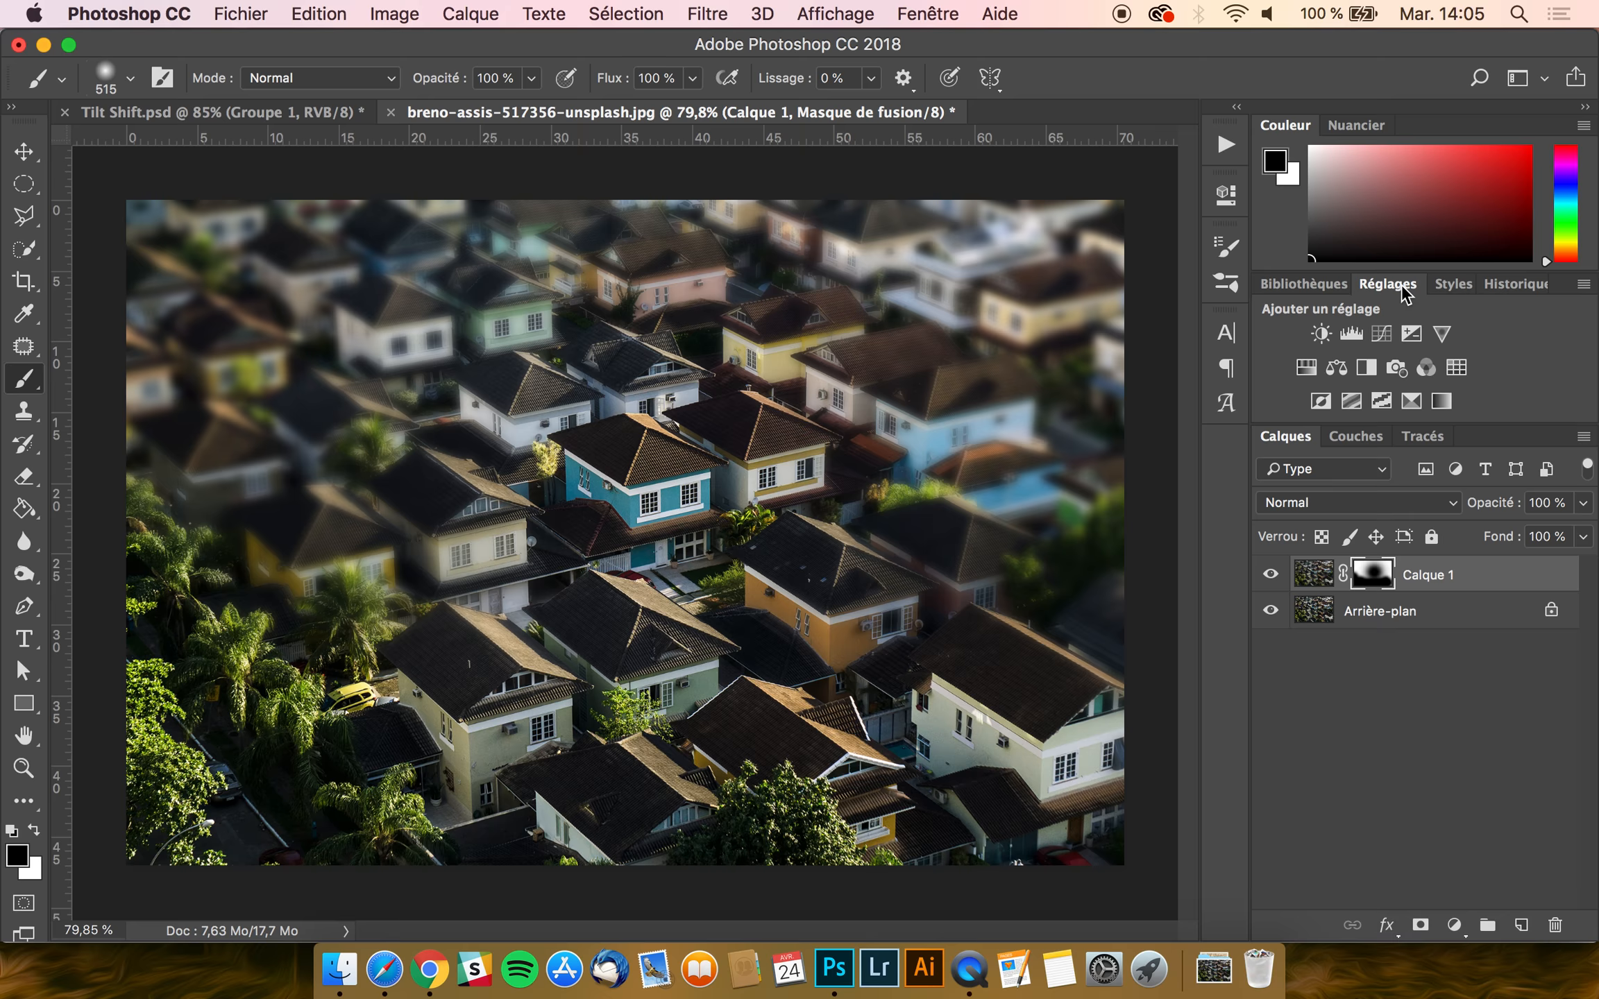
left_click(928, 14)
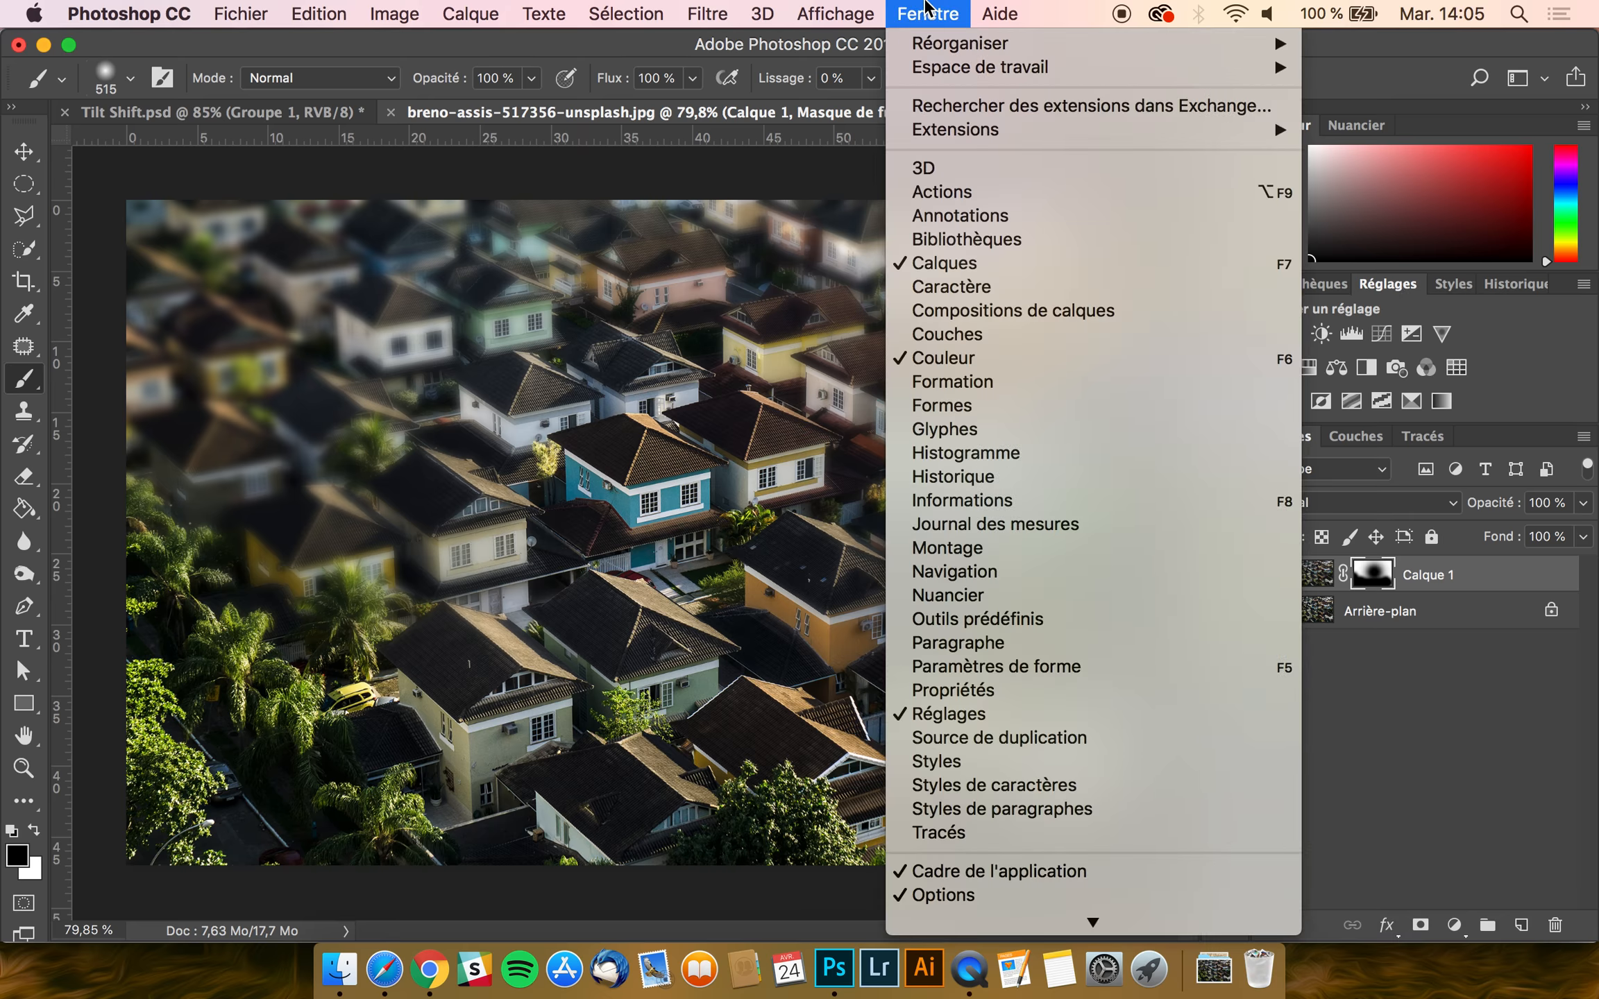
left_click(1392, 286)
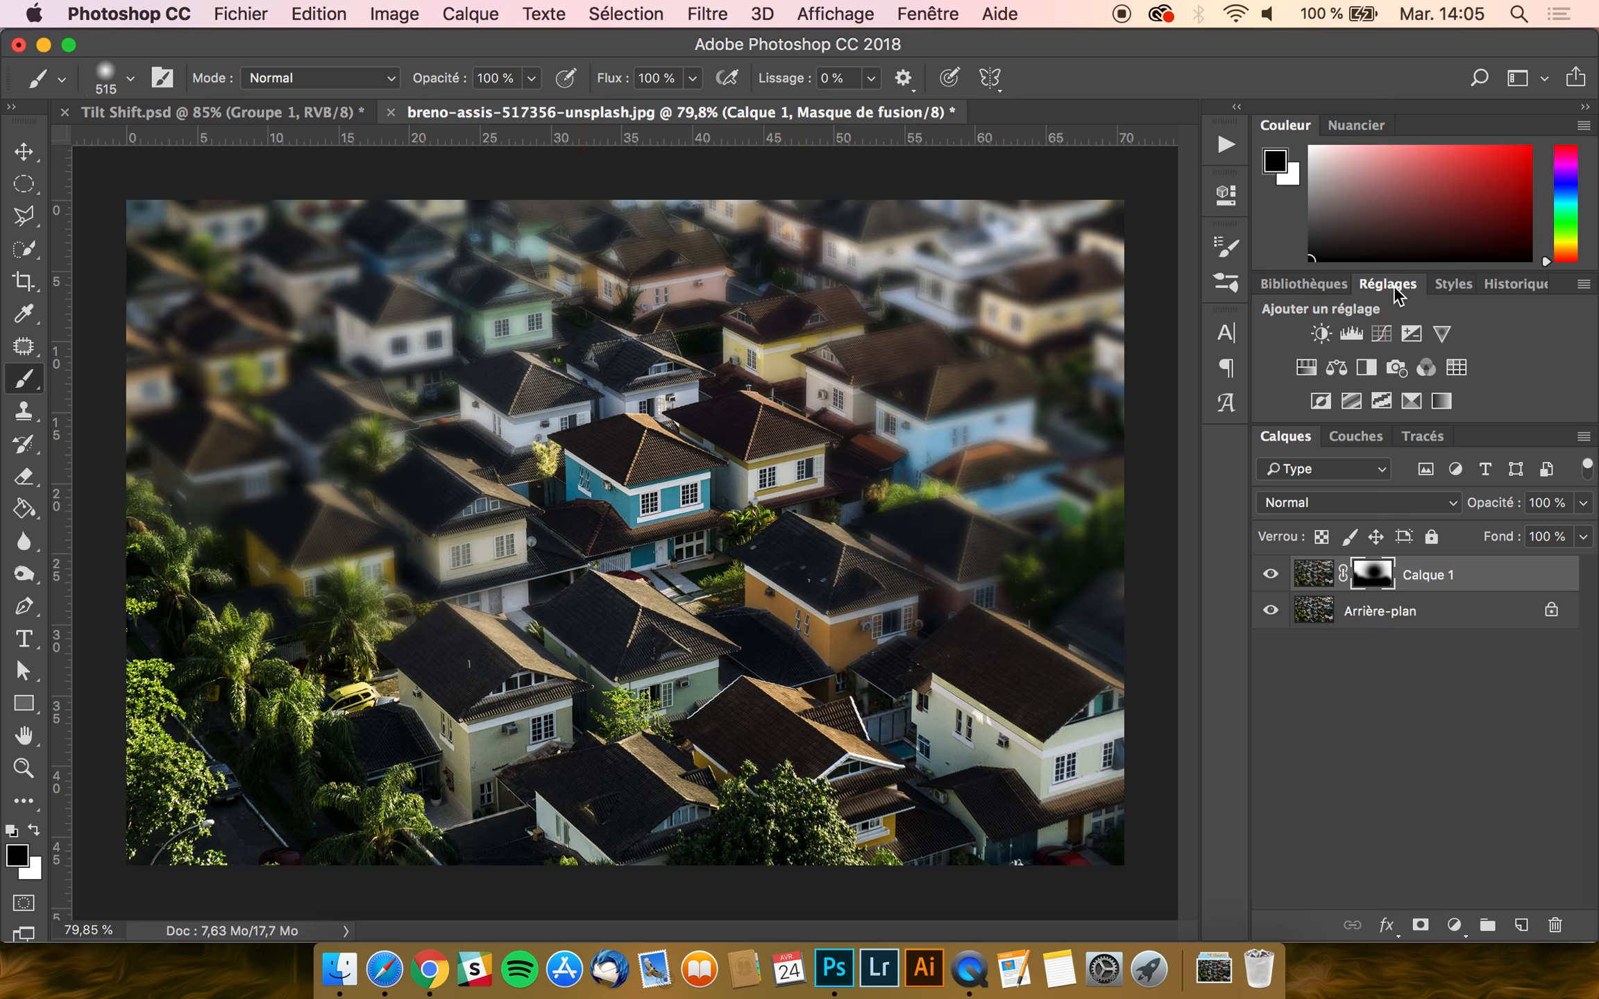
left_click(1307, 367)
left_click_drag(1016, 384, 1045, 383)
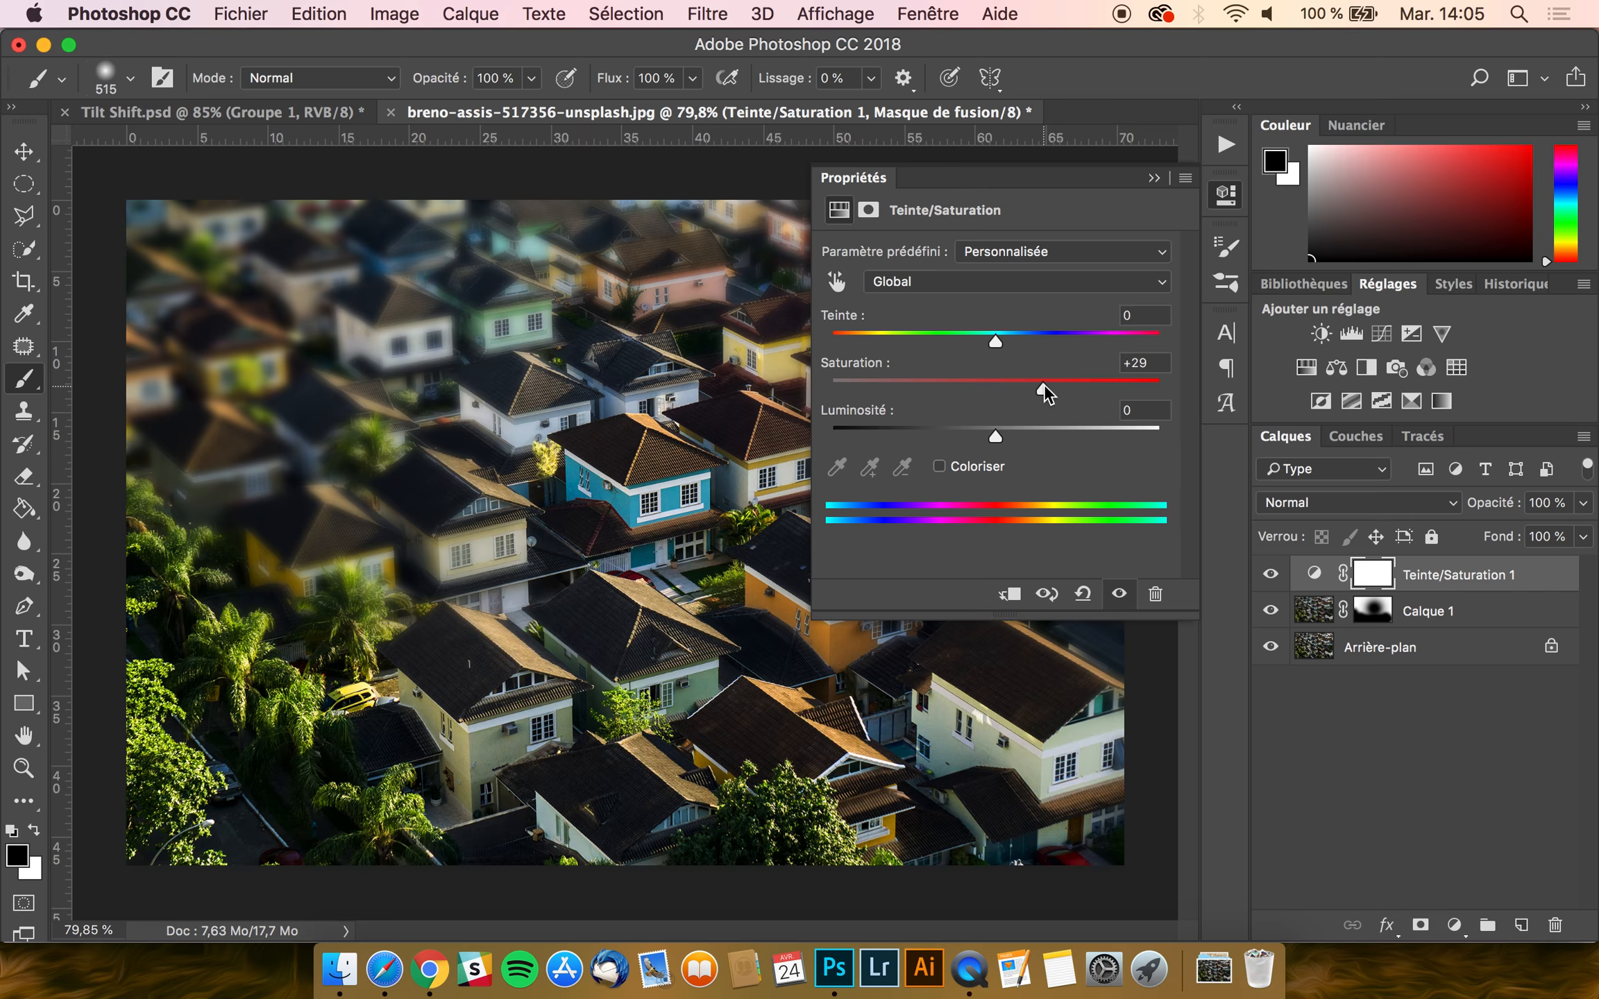
left_click(864, 178)
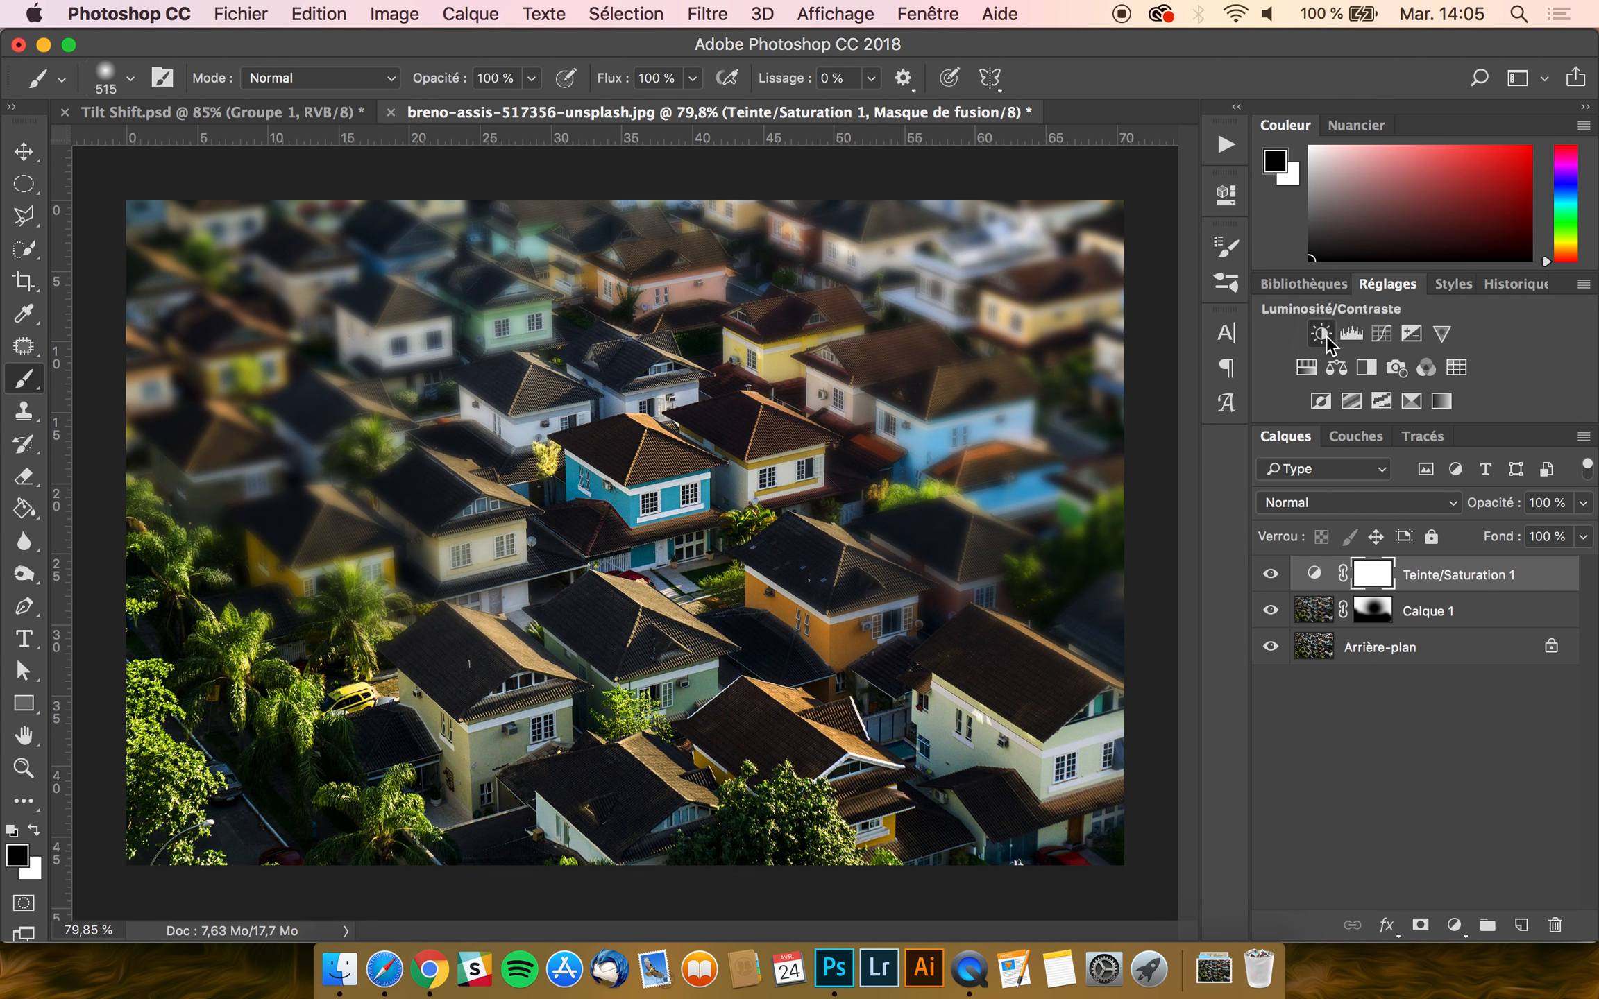
- Add a Luminosité/Contraste adjustment layer with Luminosité at 35 and Contraste at -25
left_click(1321, 334)
left_click(1040, 305)
left_click_drag(1040, 305, 915, 357)
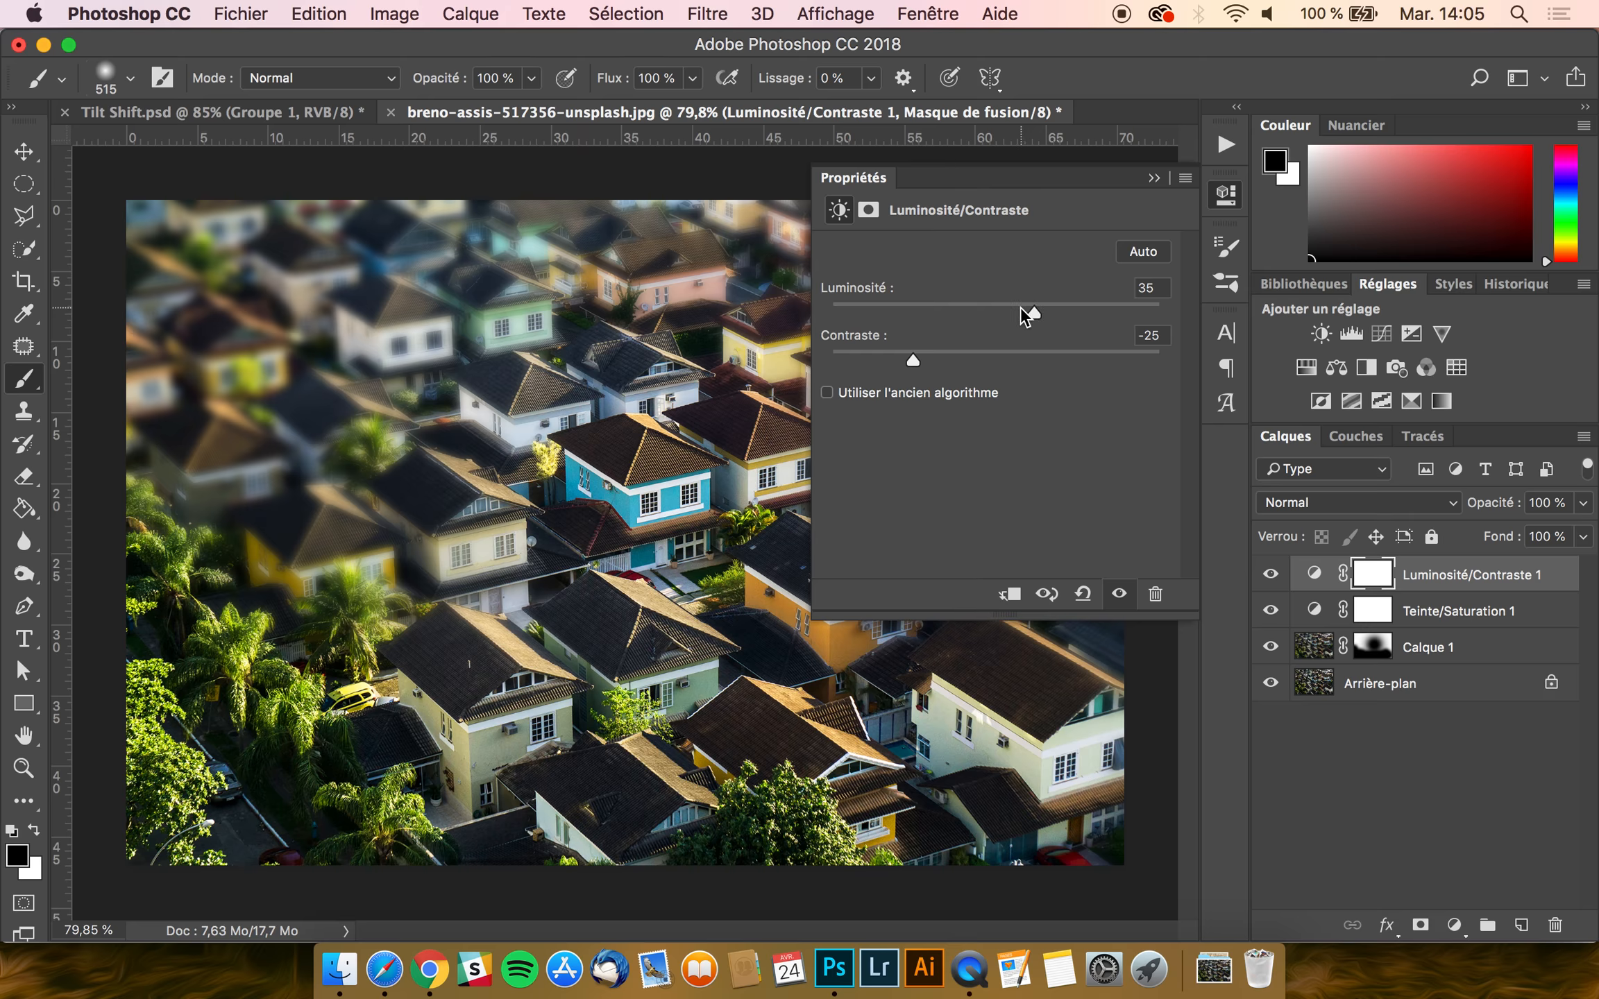
left_click(866, 182)
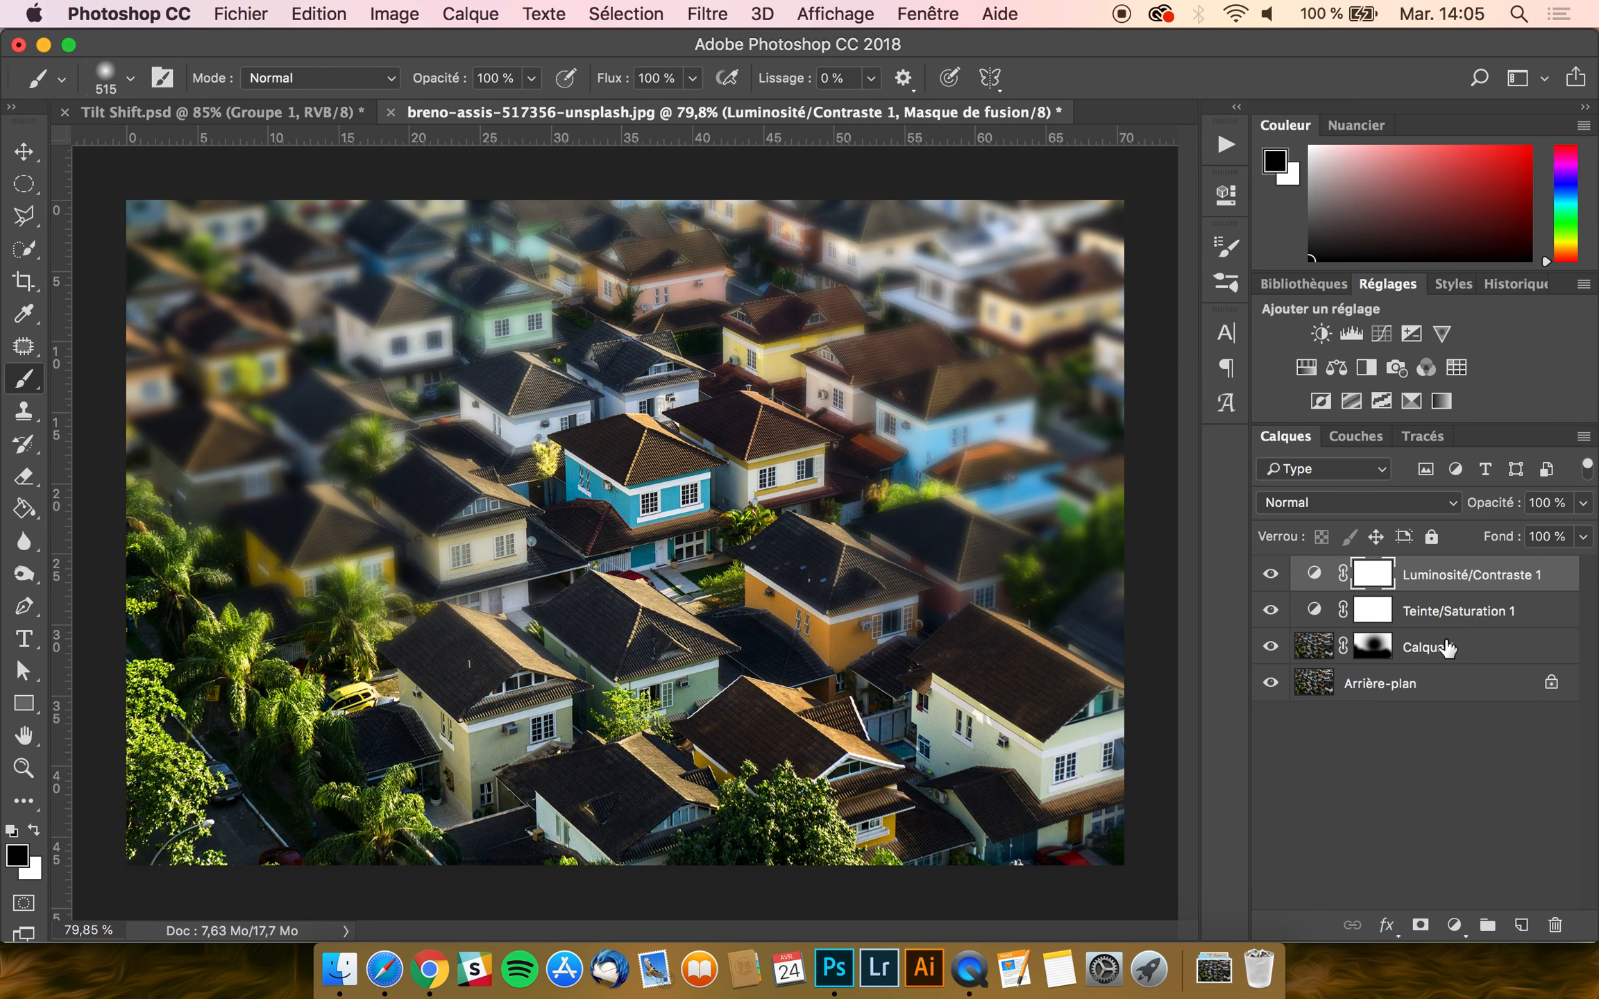
- Group Calque 1 with both adjustment layers, and hide and reshow the group to compare before and after
left_click(1447, 646, "shift")
left_click(1486, 925)
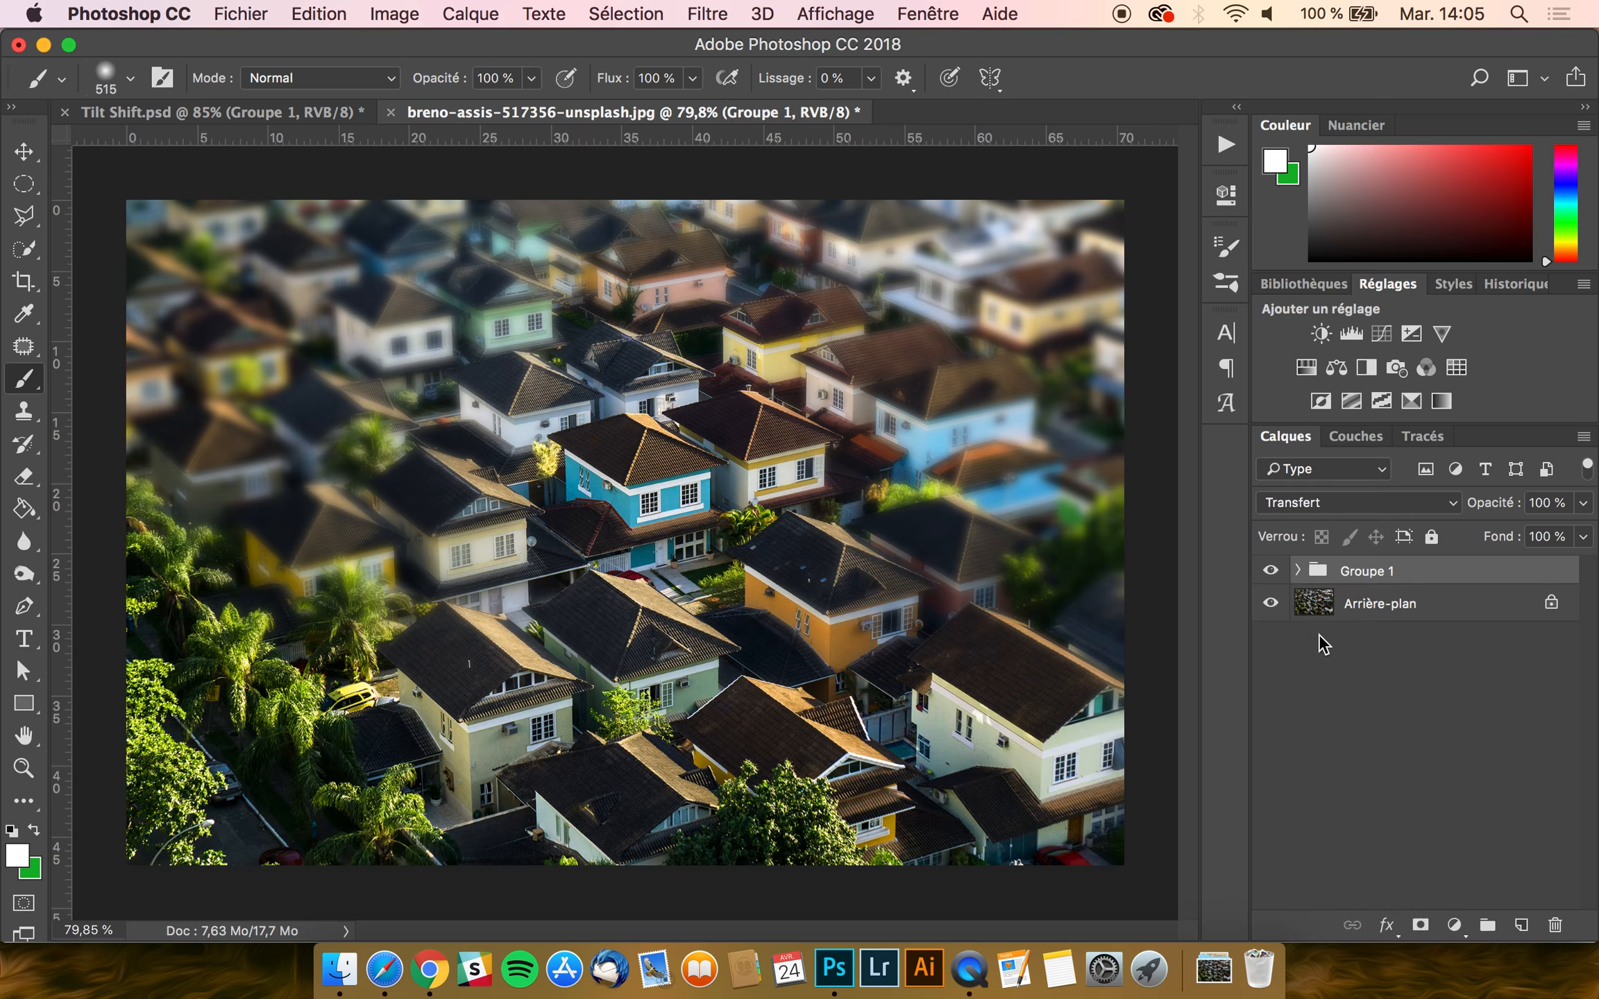
left_click(1271, 570)
left_click(1271, 570)
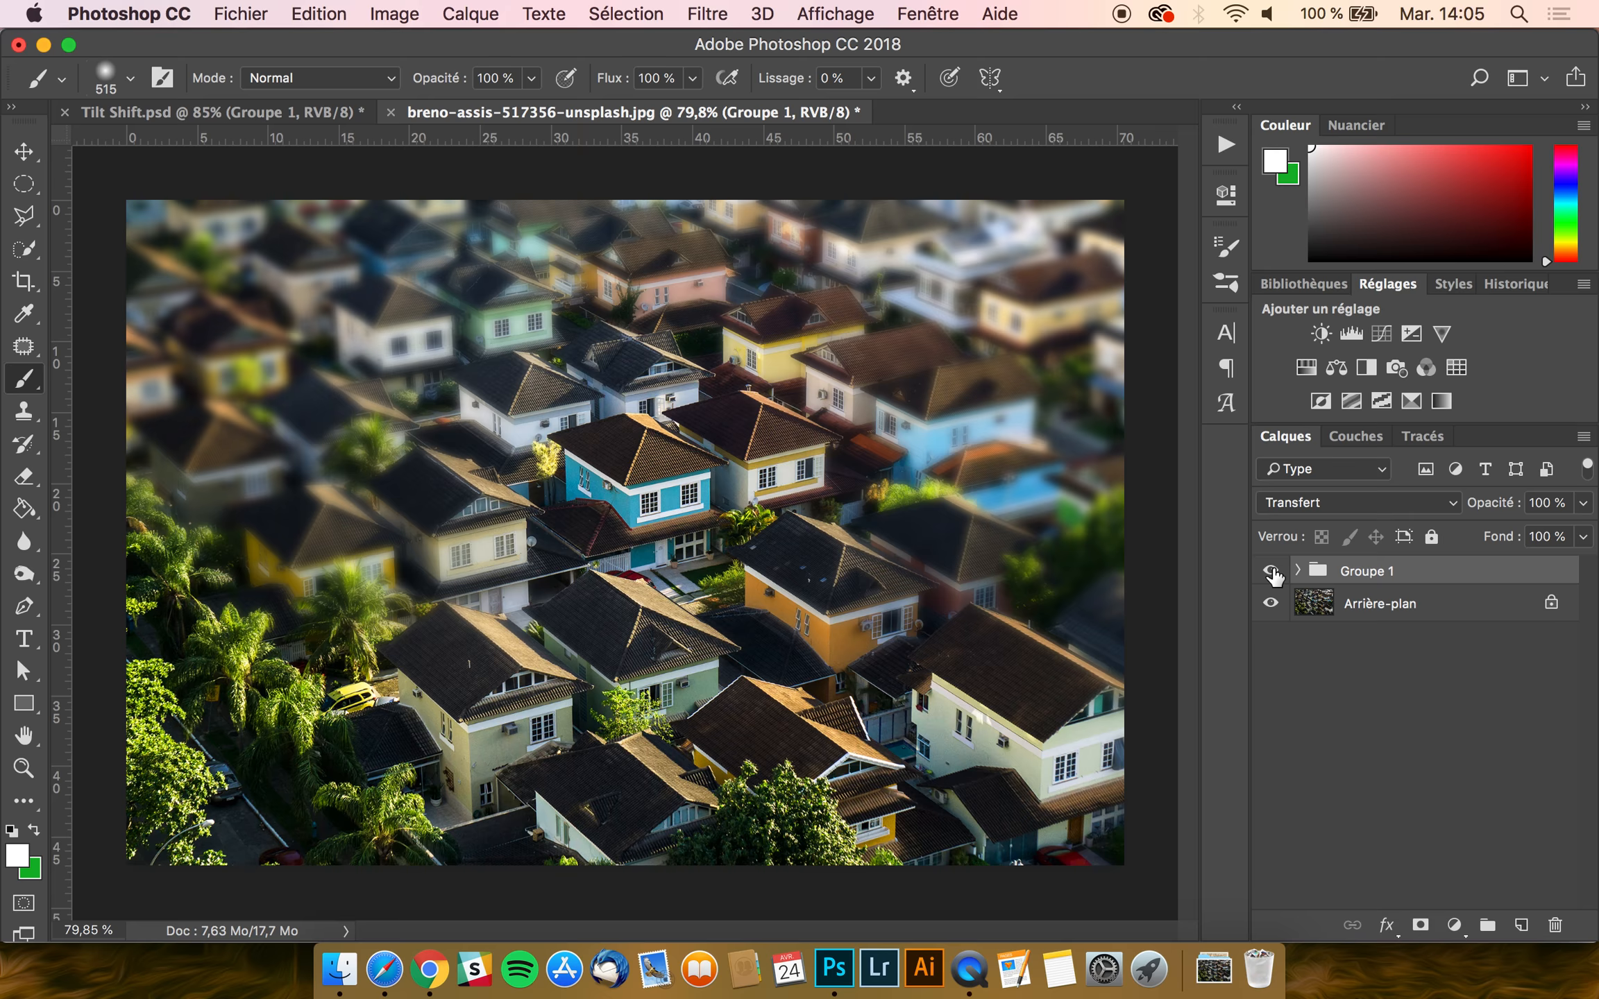